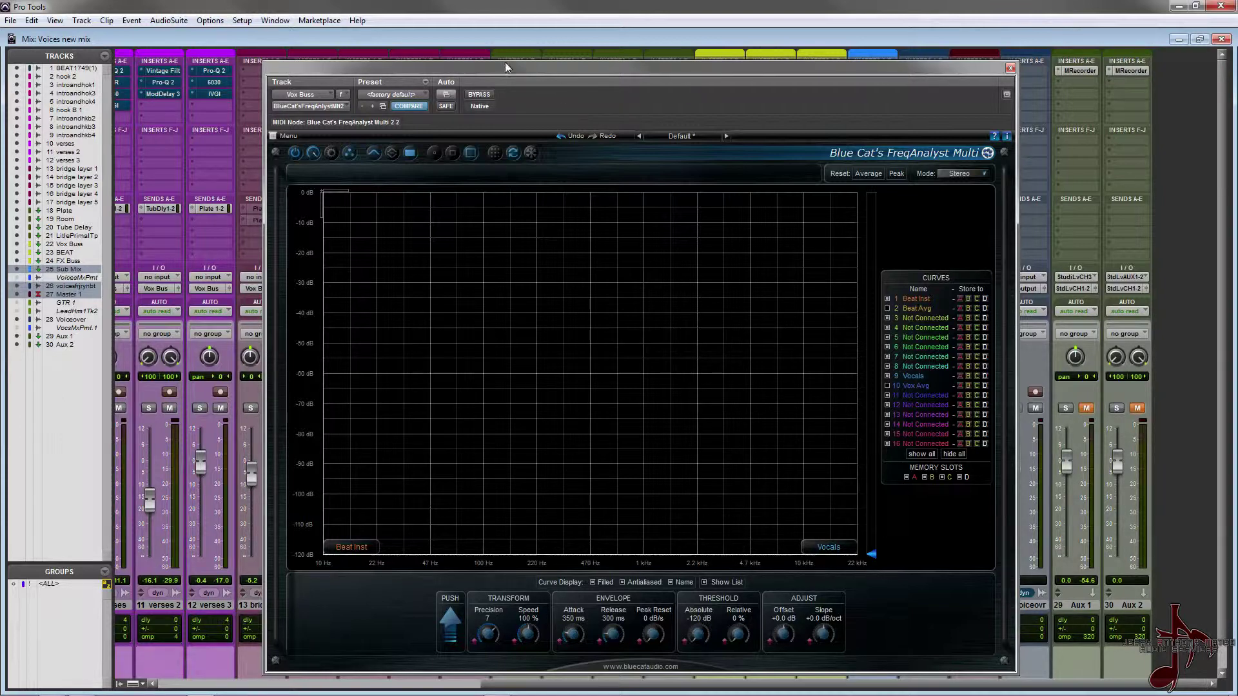
Show the Beat Avg and Vox Avg curves, play the mix briefly, then hide both average curves.
click(890, 309)
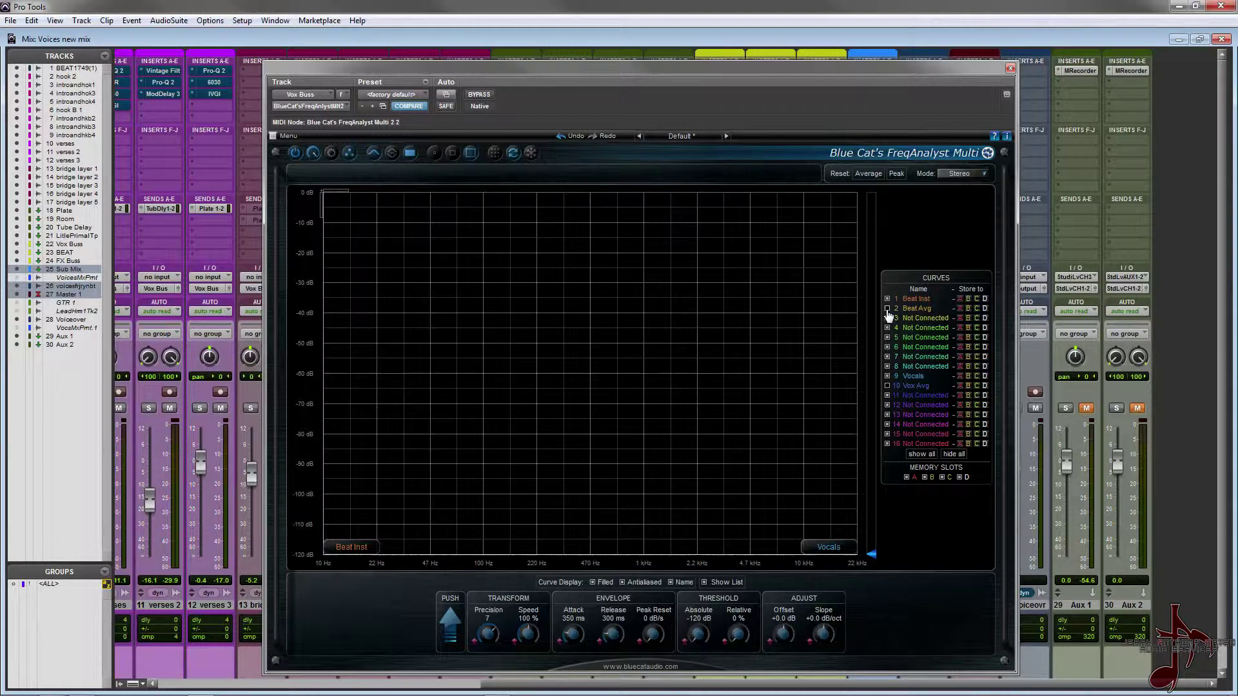
click(886, 386)
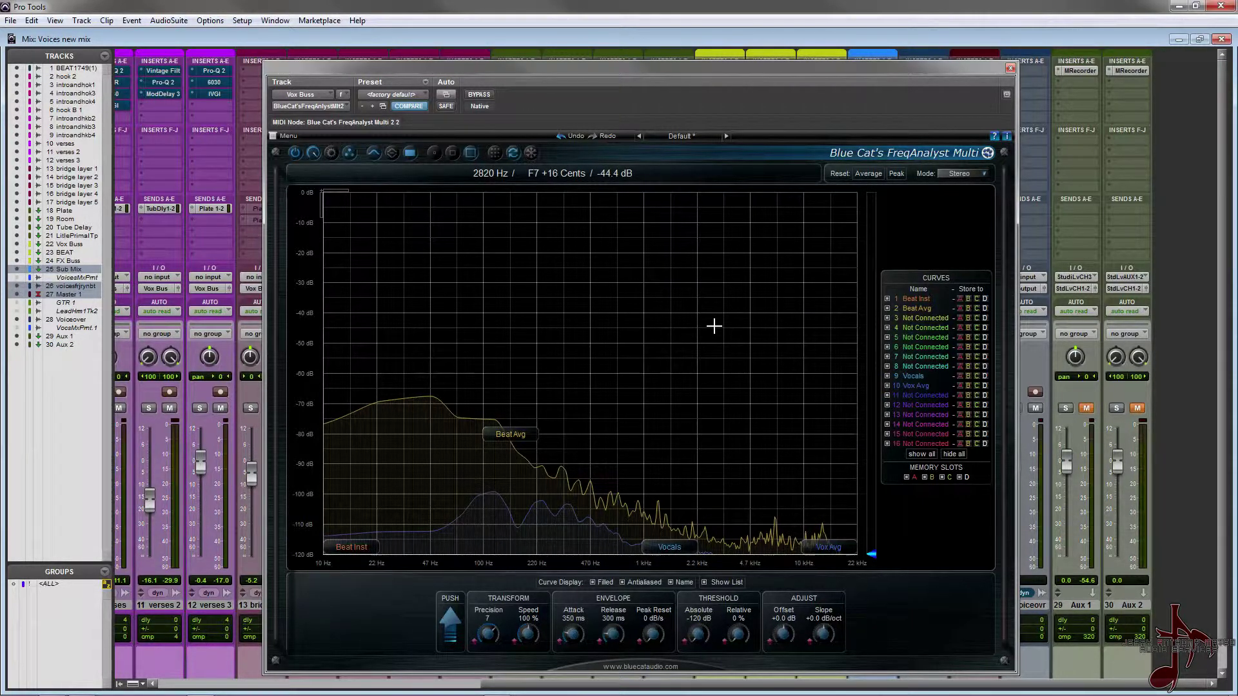
key(space)
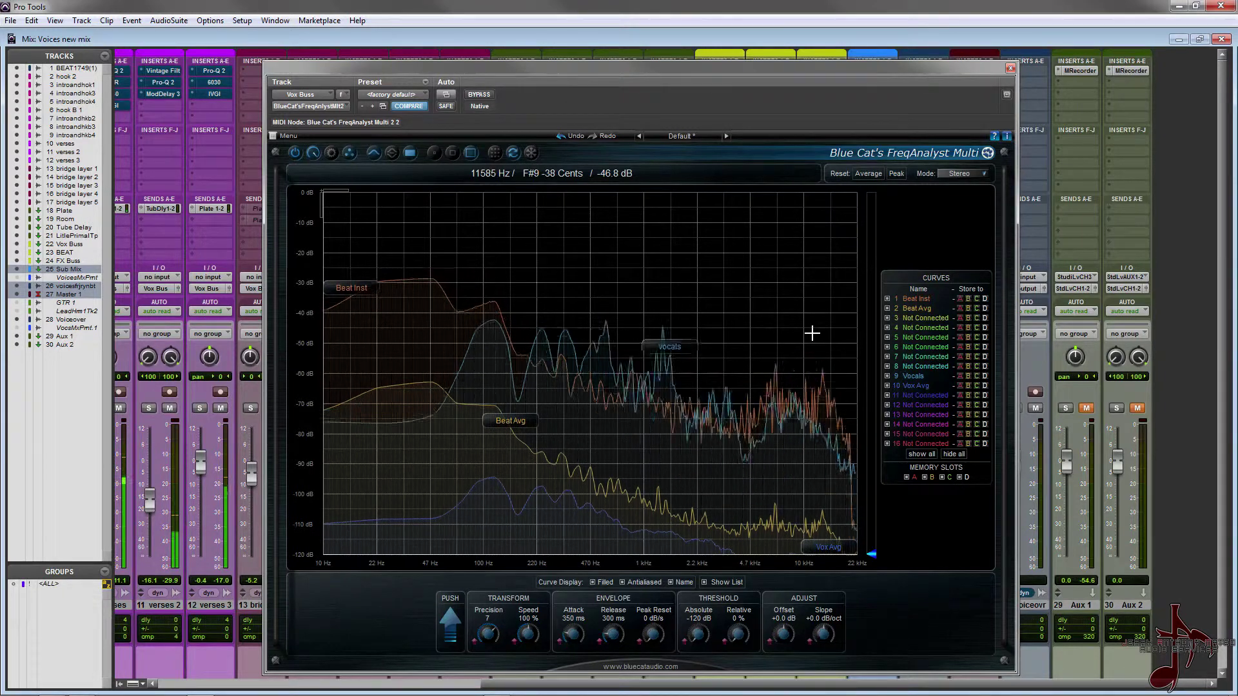
key(space)
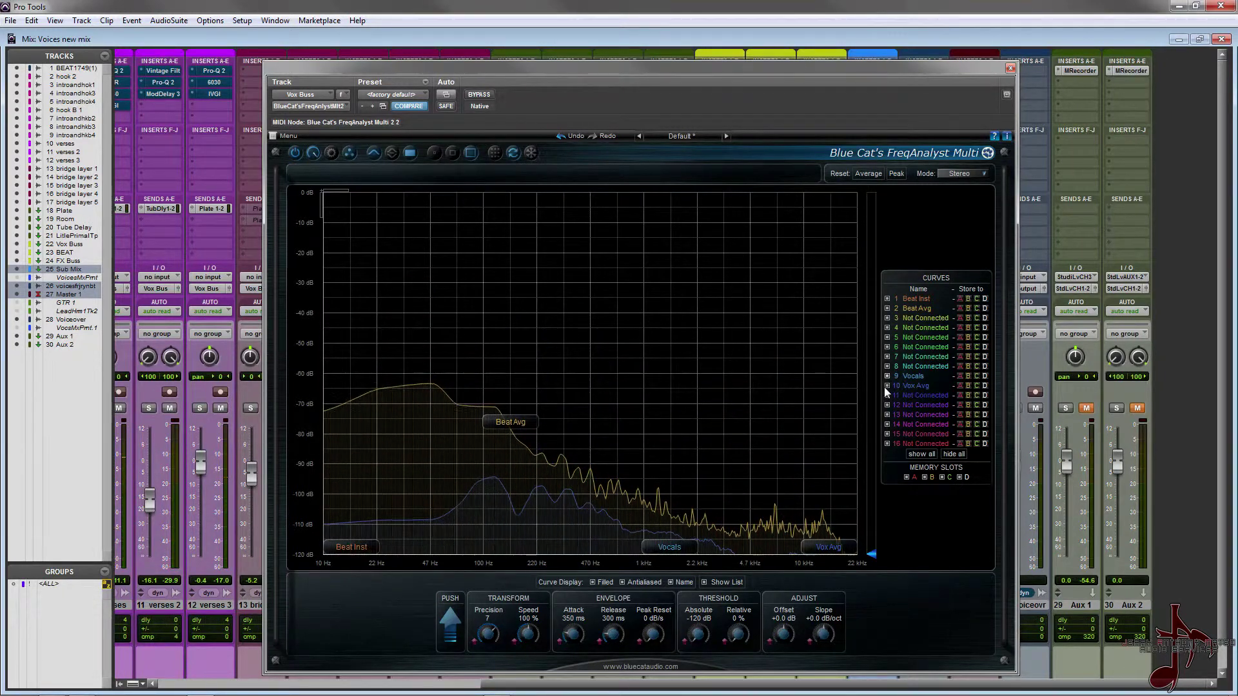
click(888, 384)
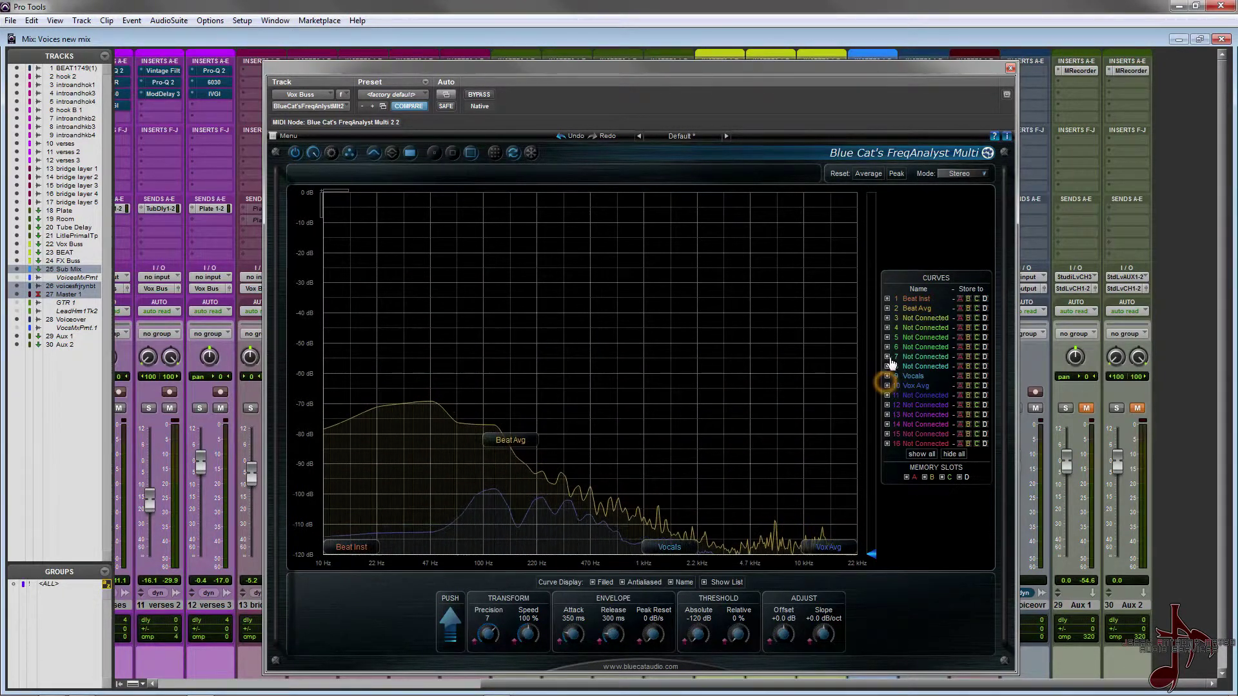
click(887, 386)
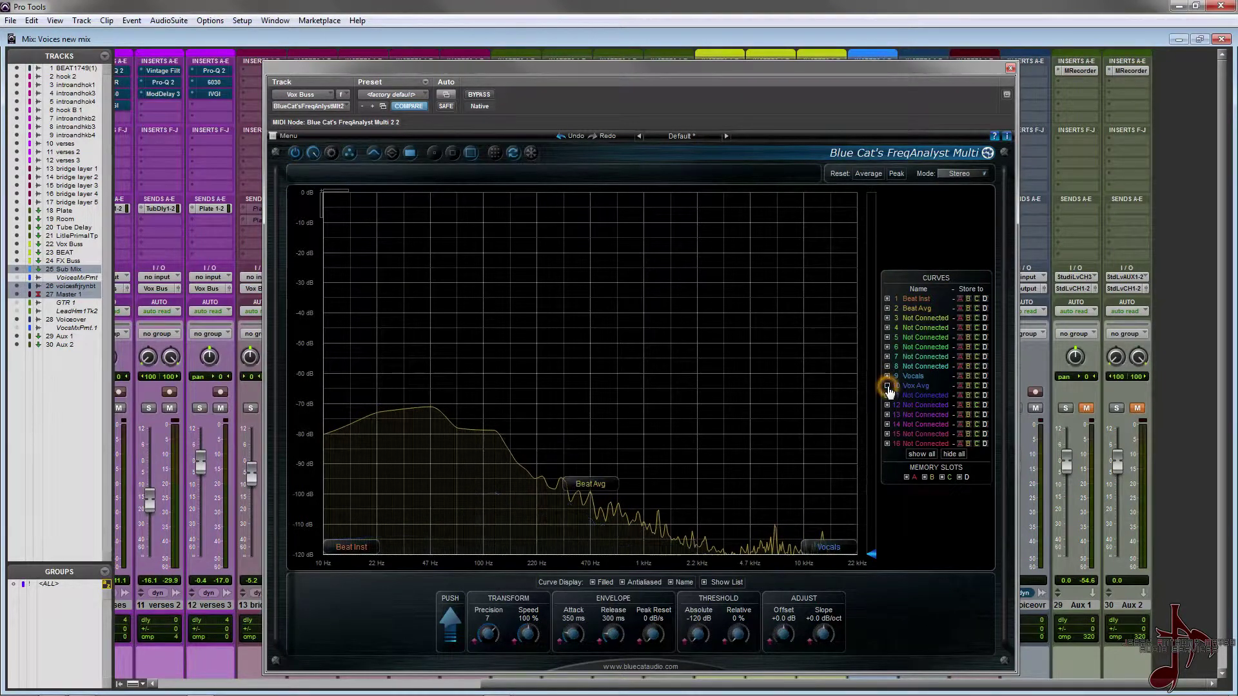
click(887, 308)
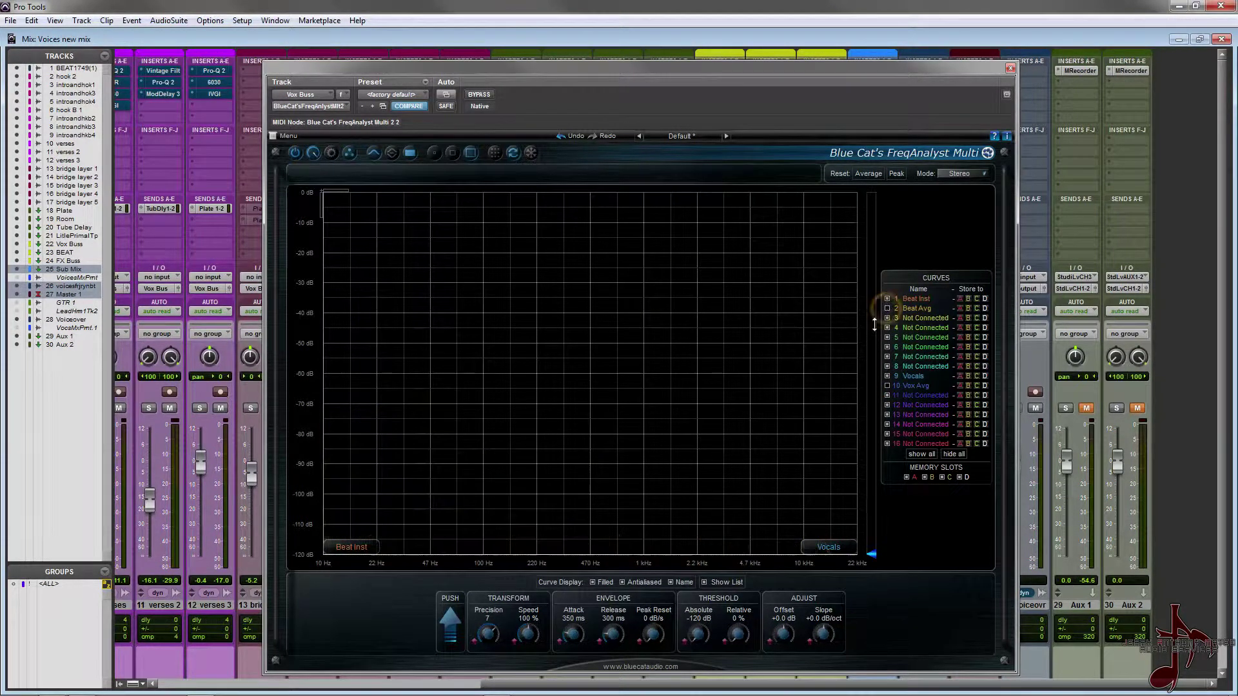
Move the FreqAnalyst window aside and scroll the mixer left to track 1.
drag(590, 77, 616, 111)
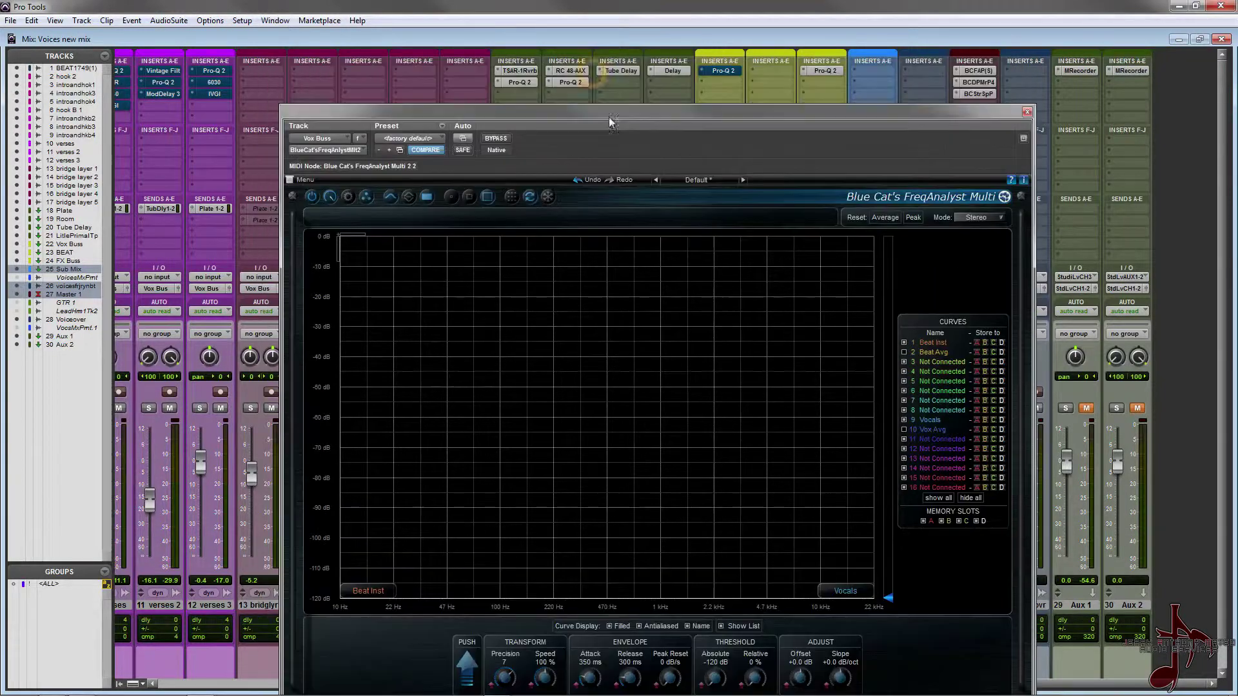
scroll(613, 52, left, 3)
scroll(619, 58, left, 4)
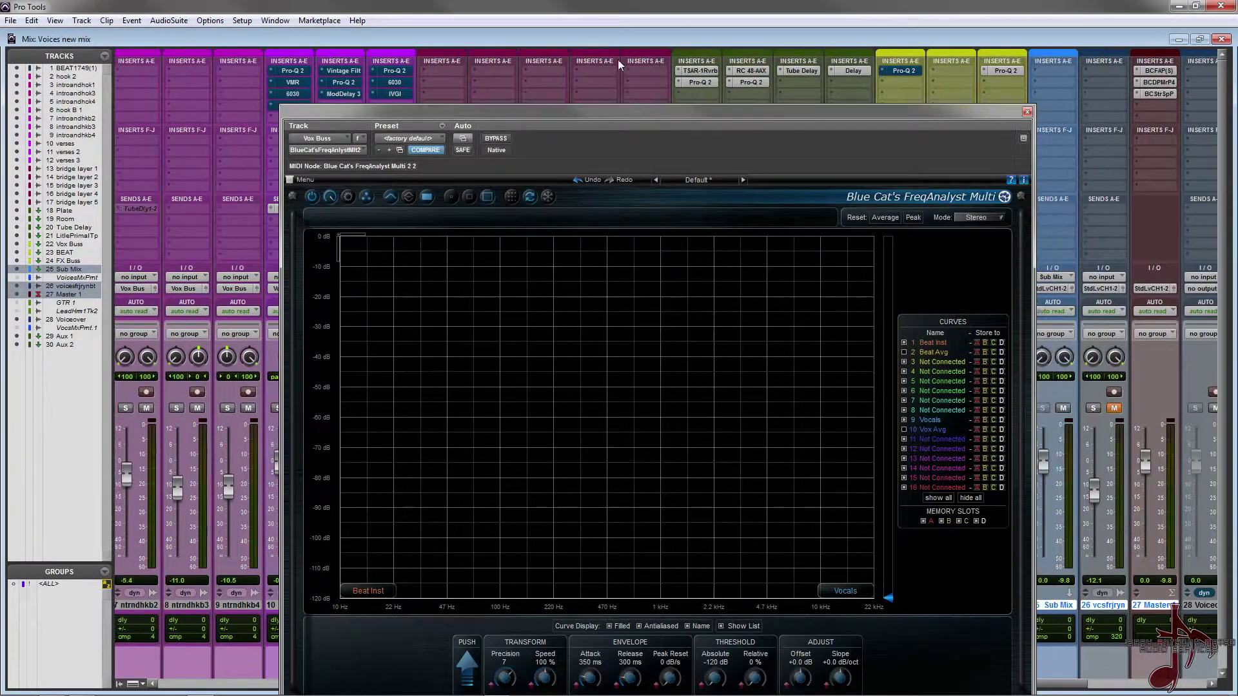
scroll(351, 76, left, 5)
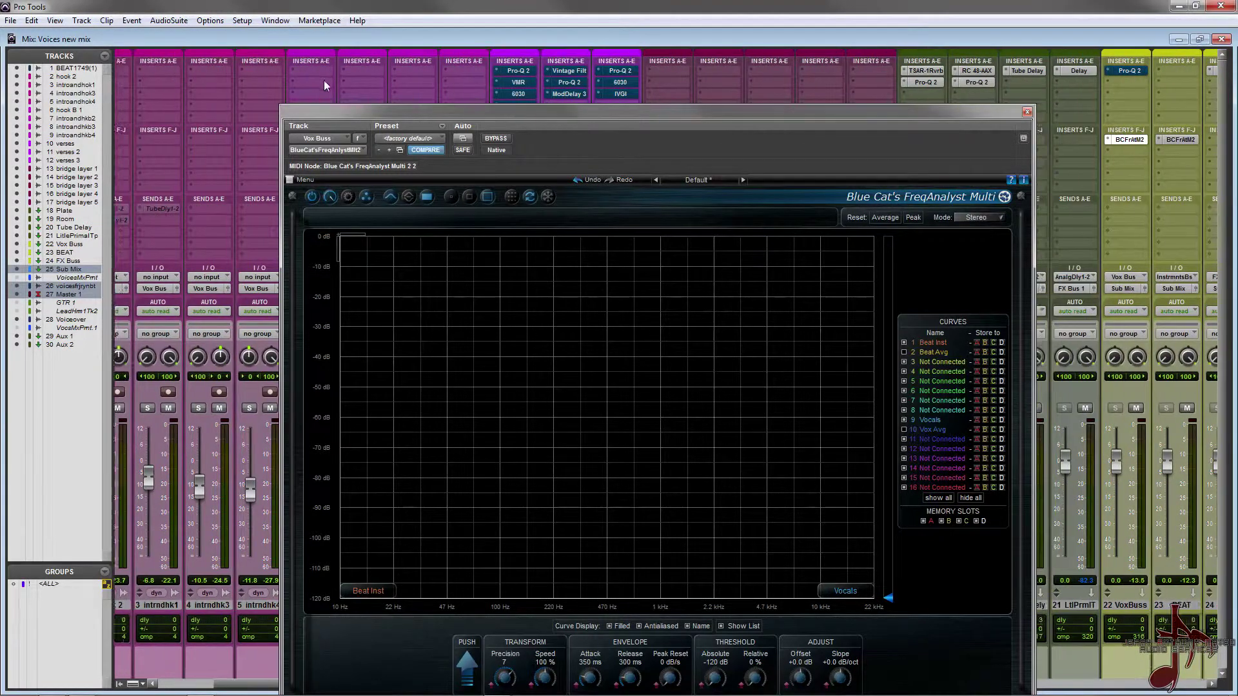
scroll(310, 84, left, 1)
Open and close the Trim plugin on the BEAT 1749(1) track, switching to FreqAnalyst in between.
click(153, 71)
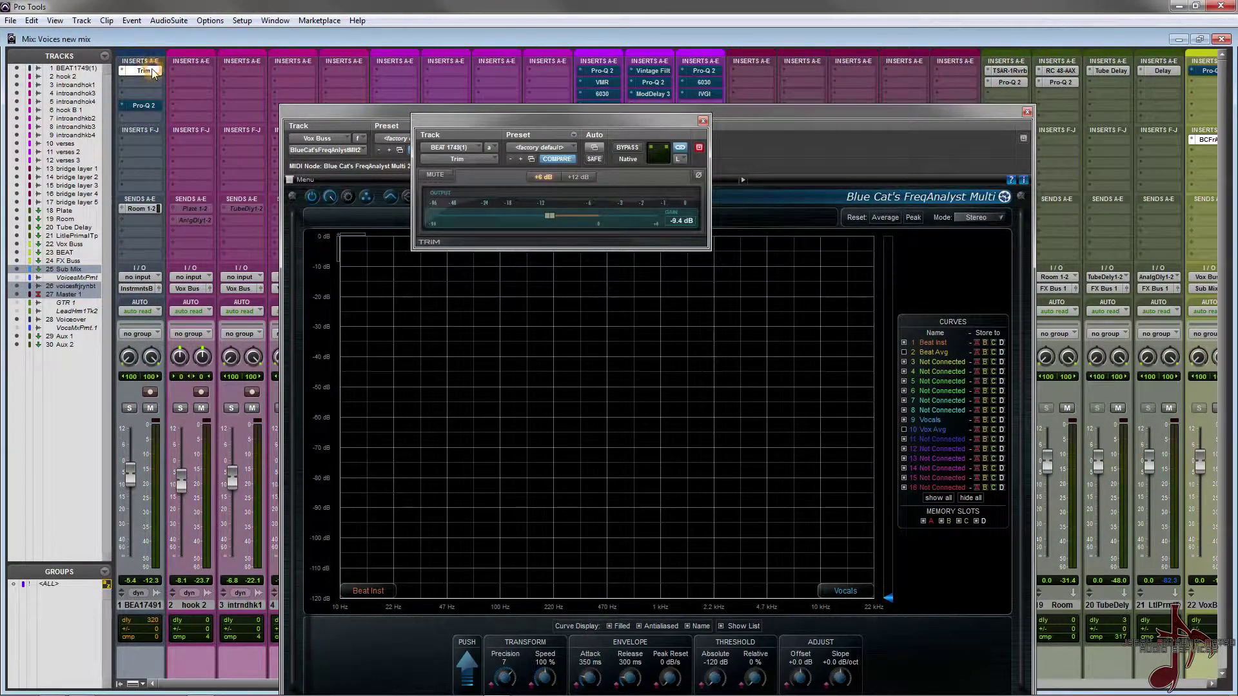
click(329, 156)
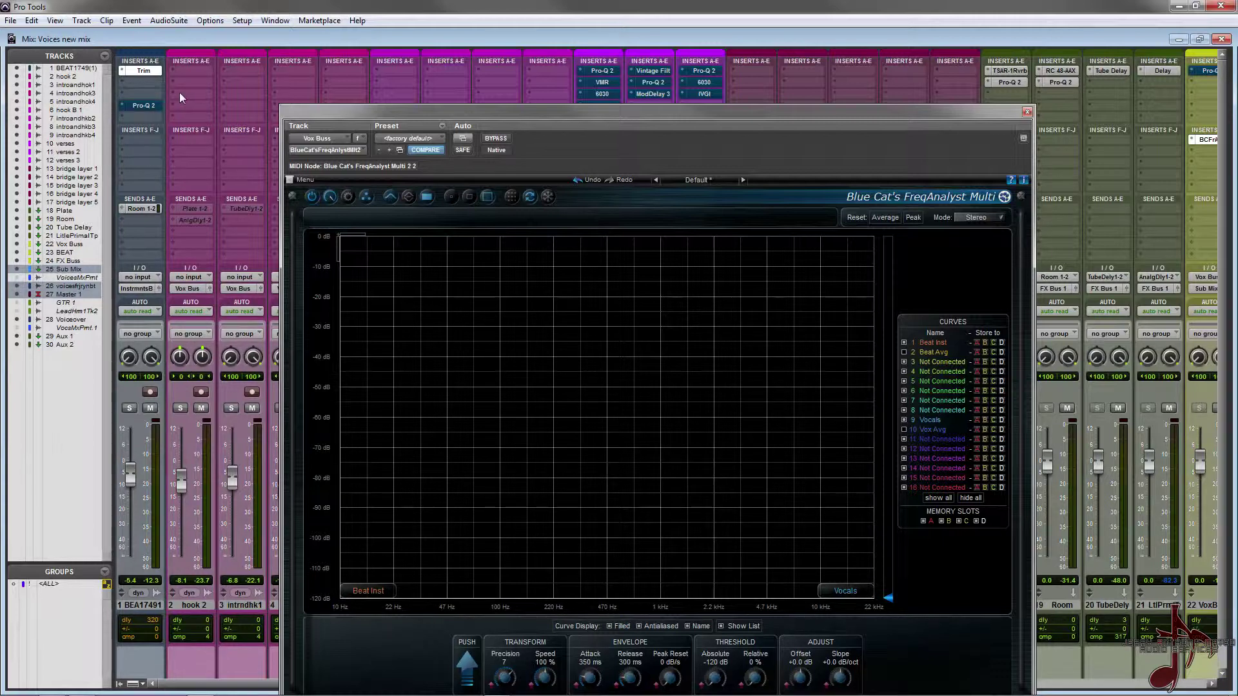
click(136, 71)
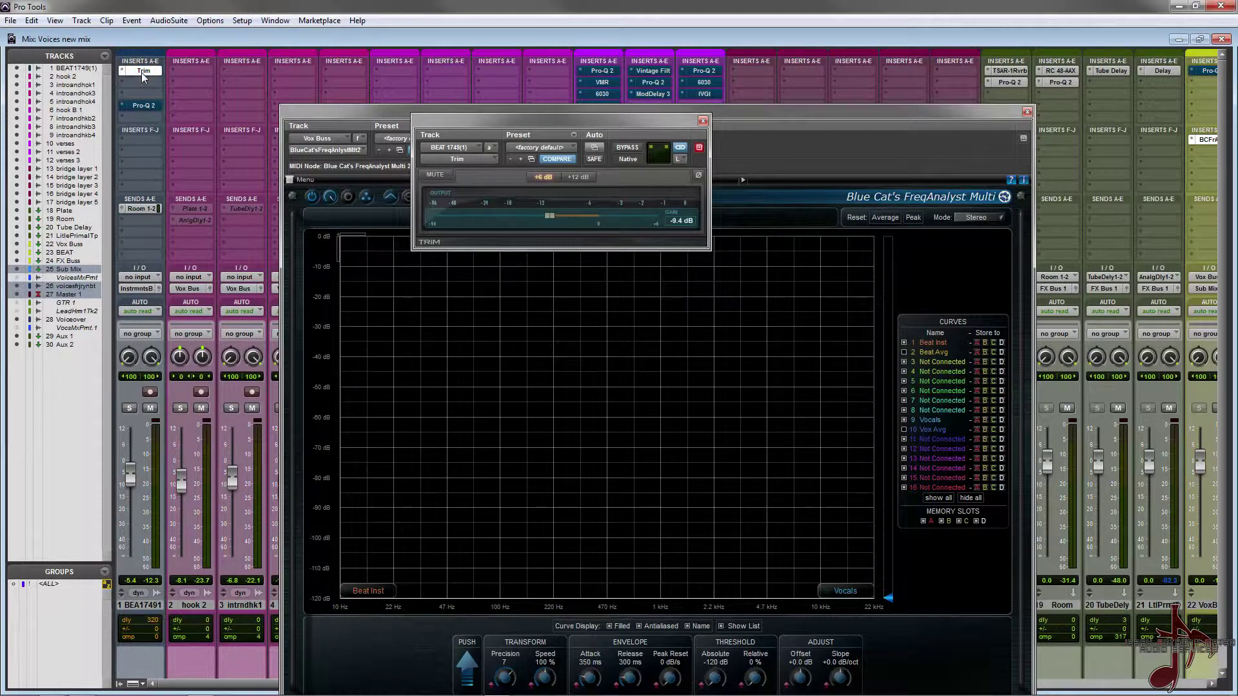
click(137, 71)
Open the BEAT track's Pro-Q 2, inspect its low-mid bell band beside the analyser, then close it.
click(143, 105)
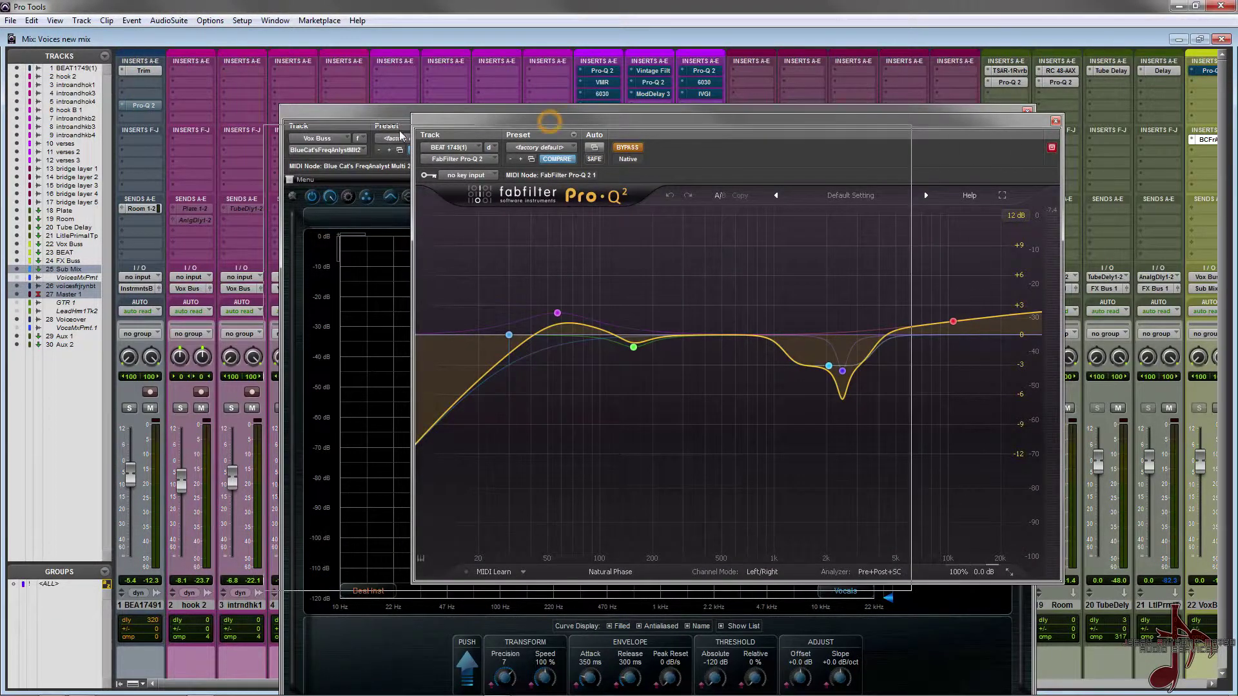
drag(545, 120, 369, 128)
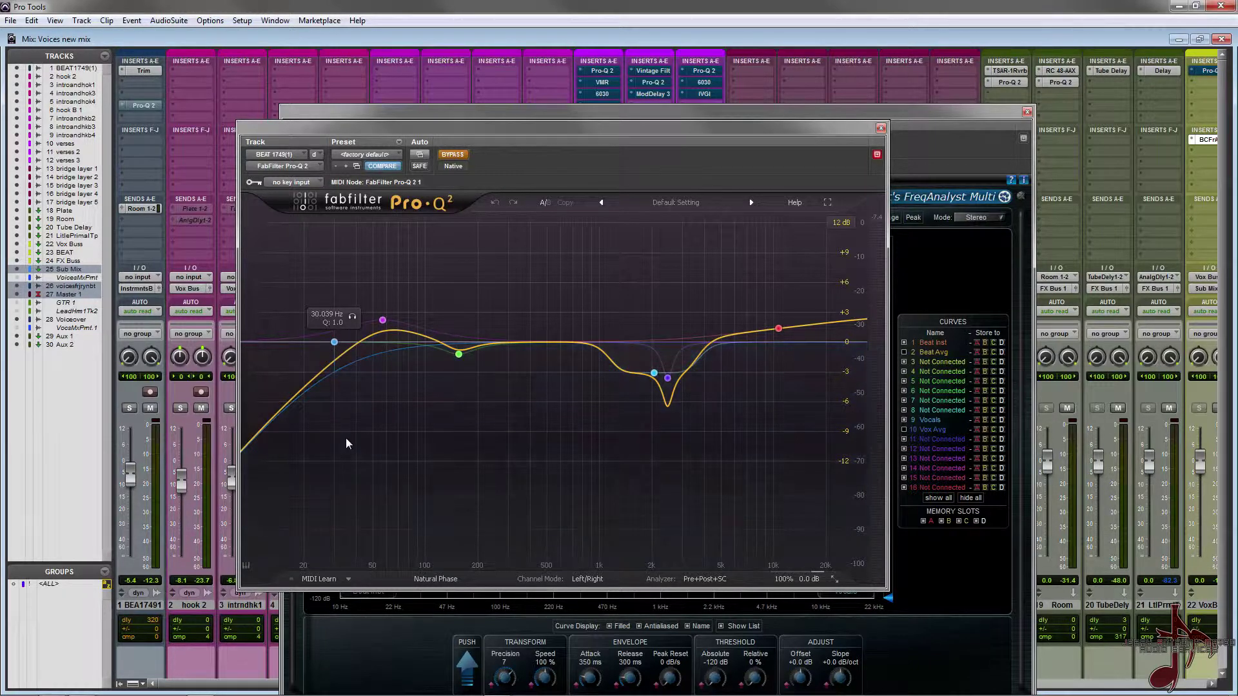
click(459, 356)
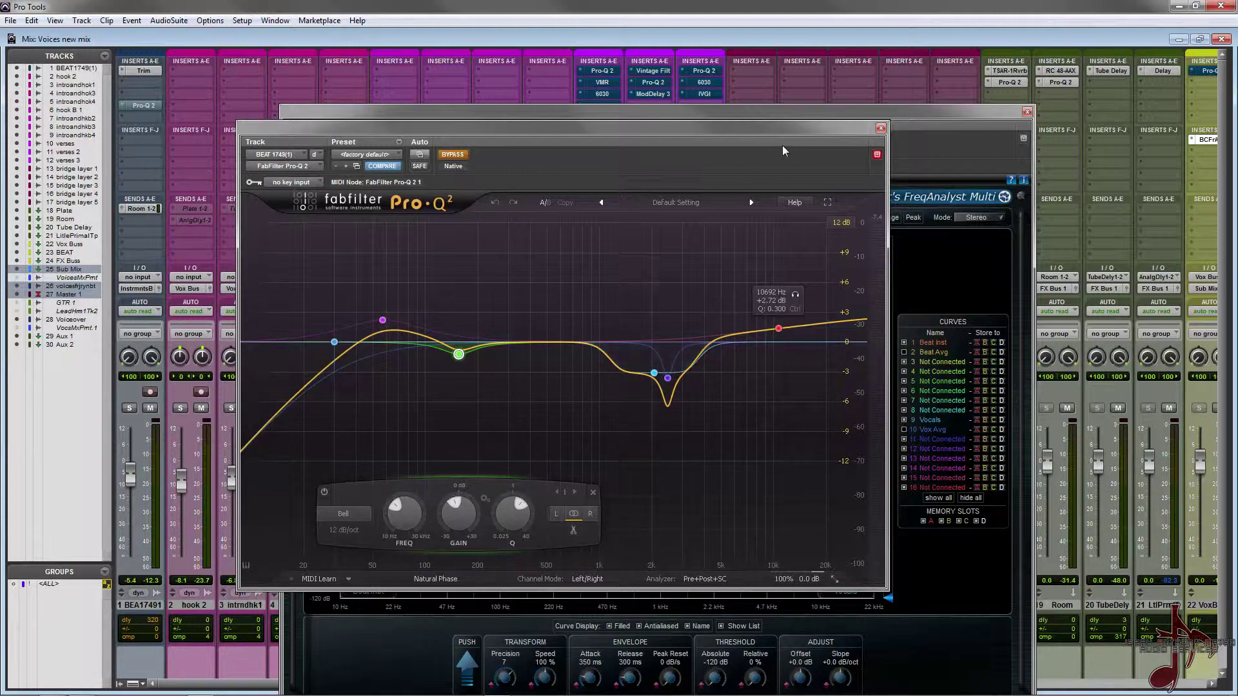
click(881, 128)
Solo the BEAT 1749(1) track, play it, and freeze its spectrum in FreqAnalyst.
drag(579, 123, 574, 108)
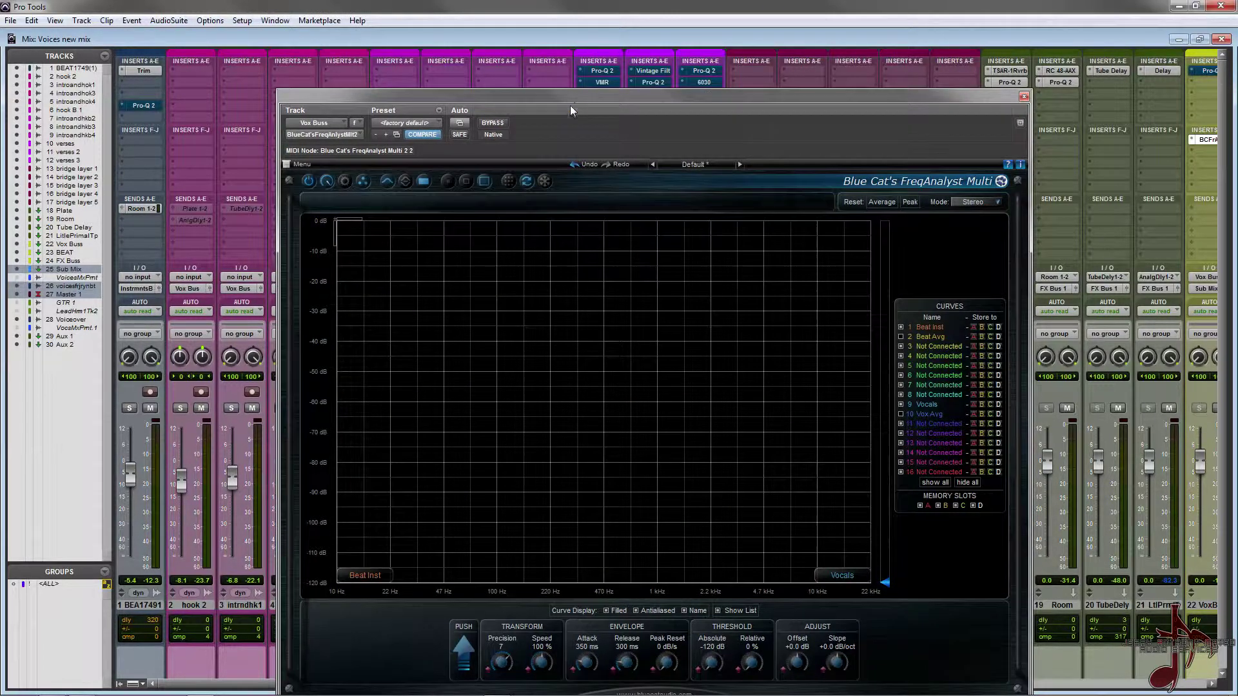
click(129, 408)
key(space)
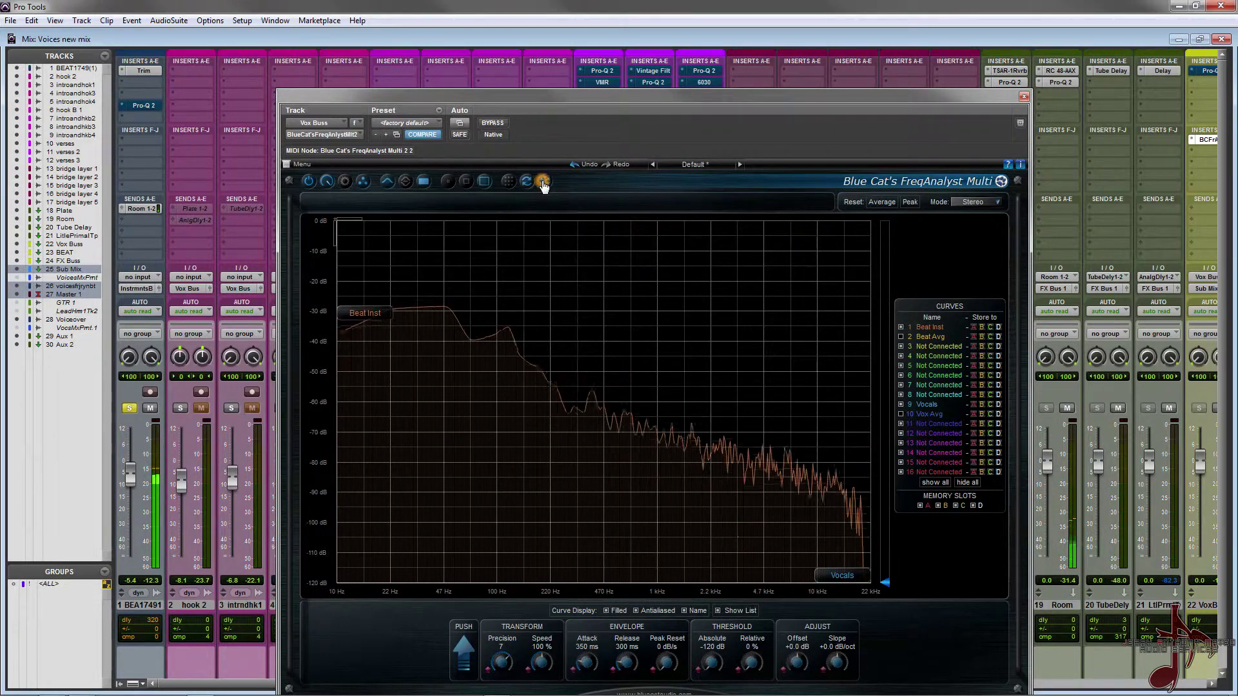
click(544, 183)
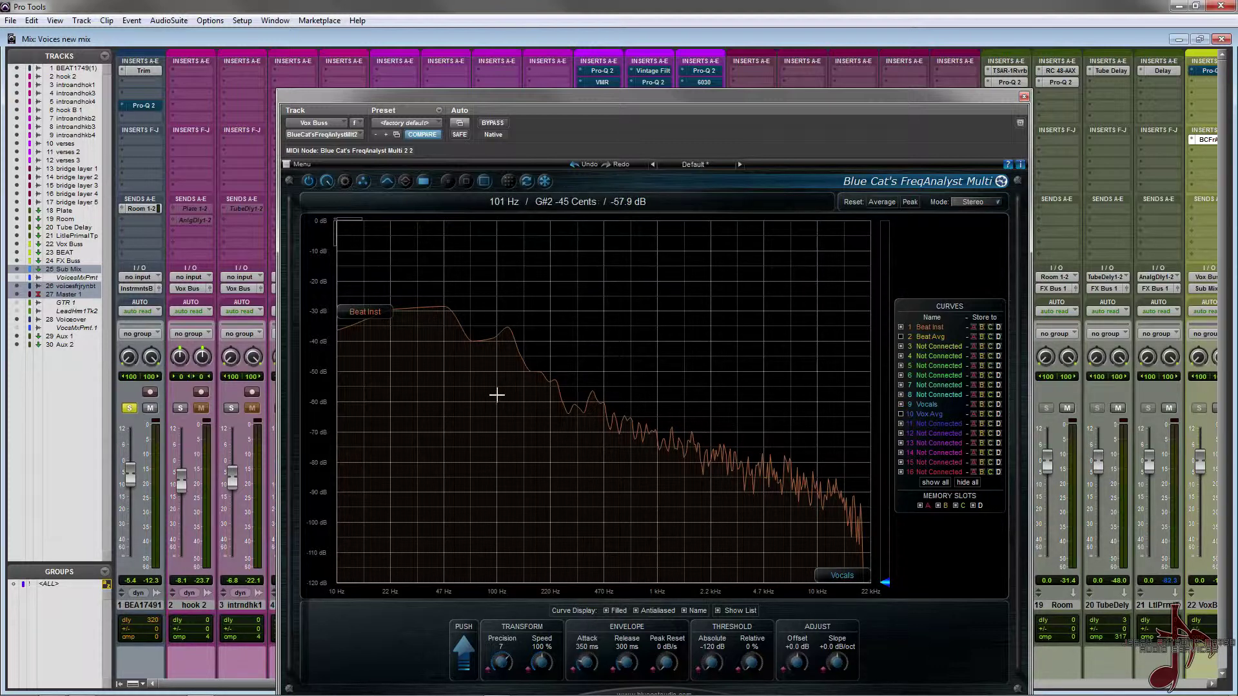
Unsolo the beat track, unfreeze the analyser curves, and play the full mix.
click(129, 408)
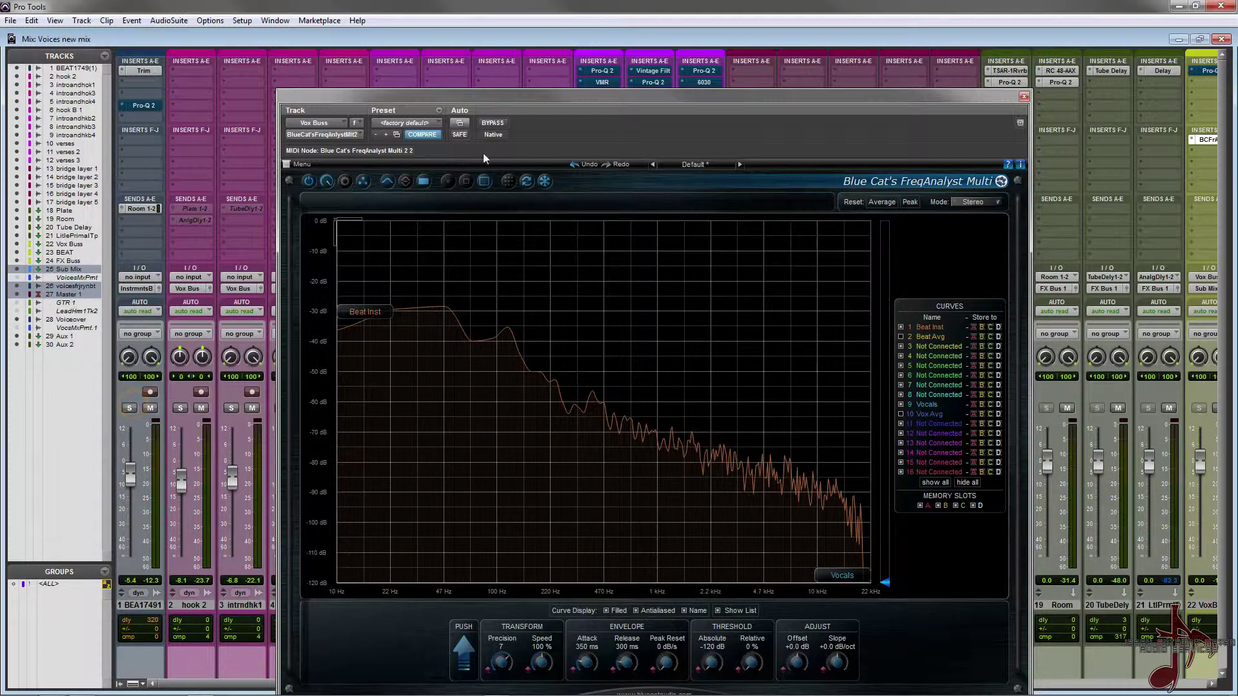
click(545, 181)
key(space)
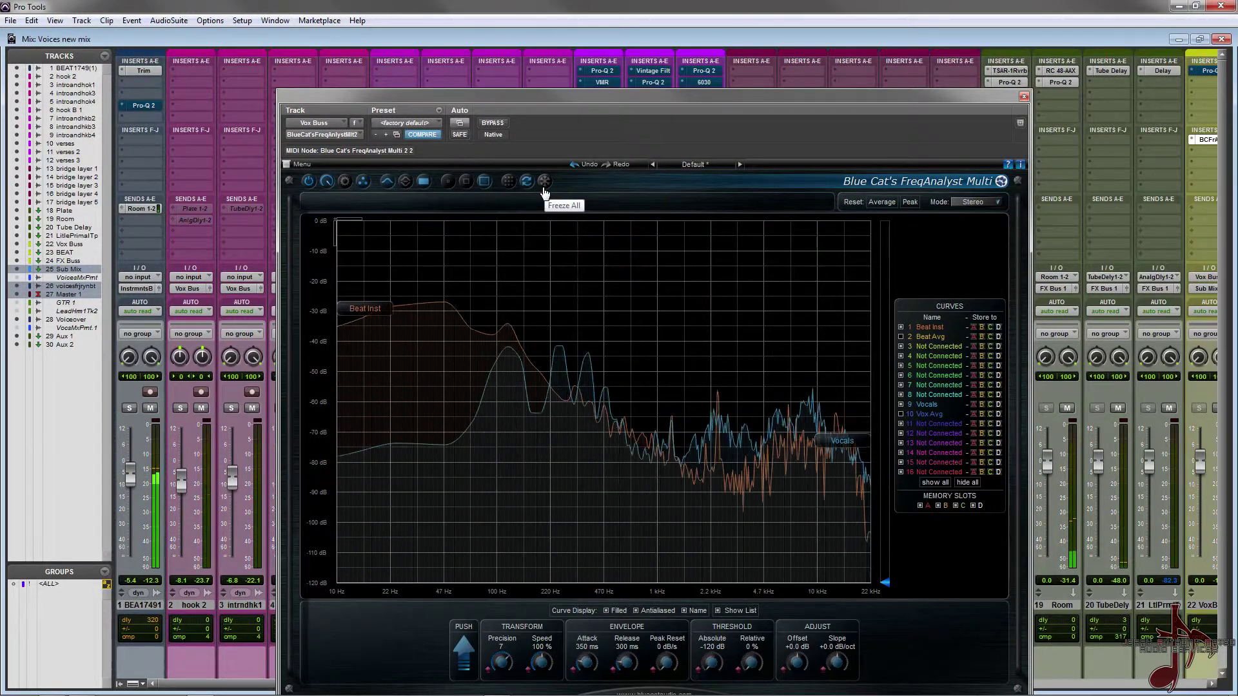
Freeze the beat and vocal spectra and leave the Vox Avg curve hidden.
click(545, 183)
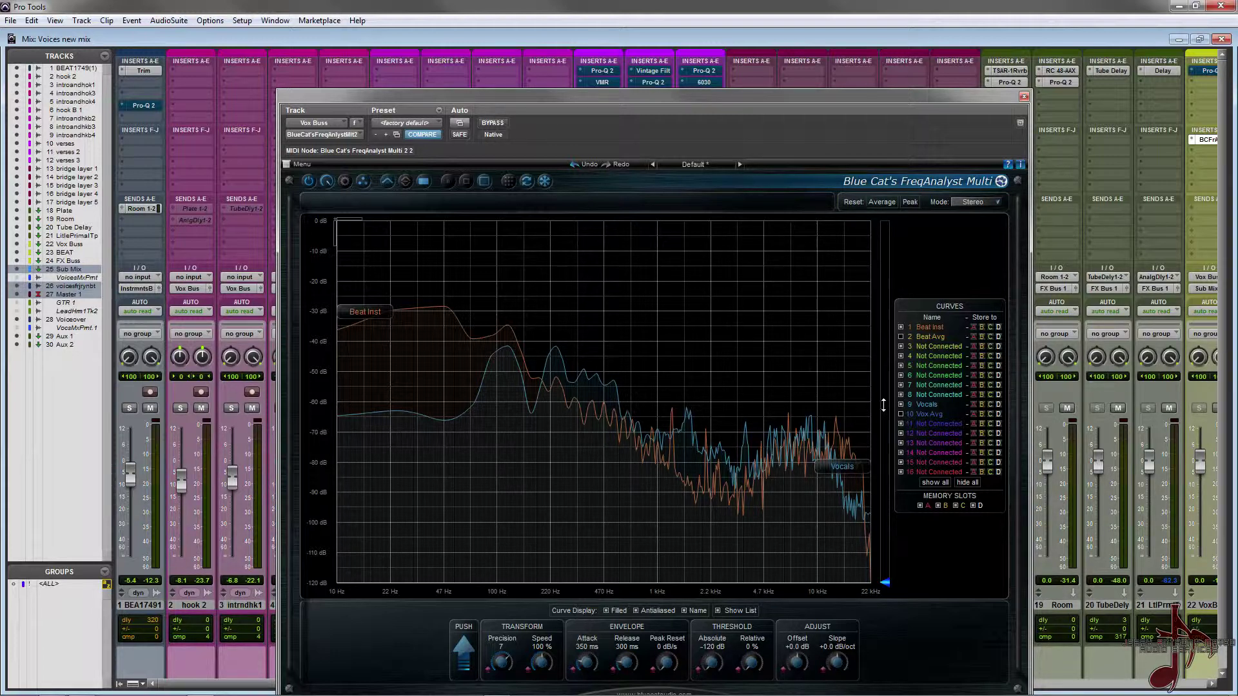
click(901, 414)
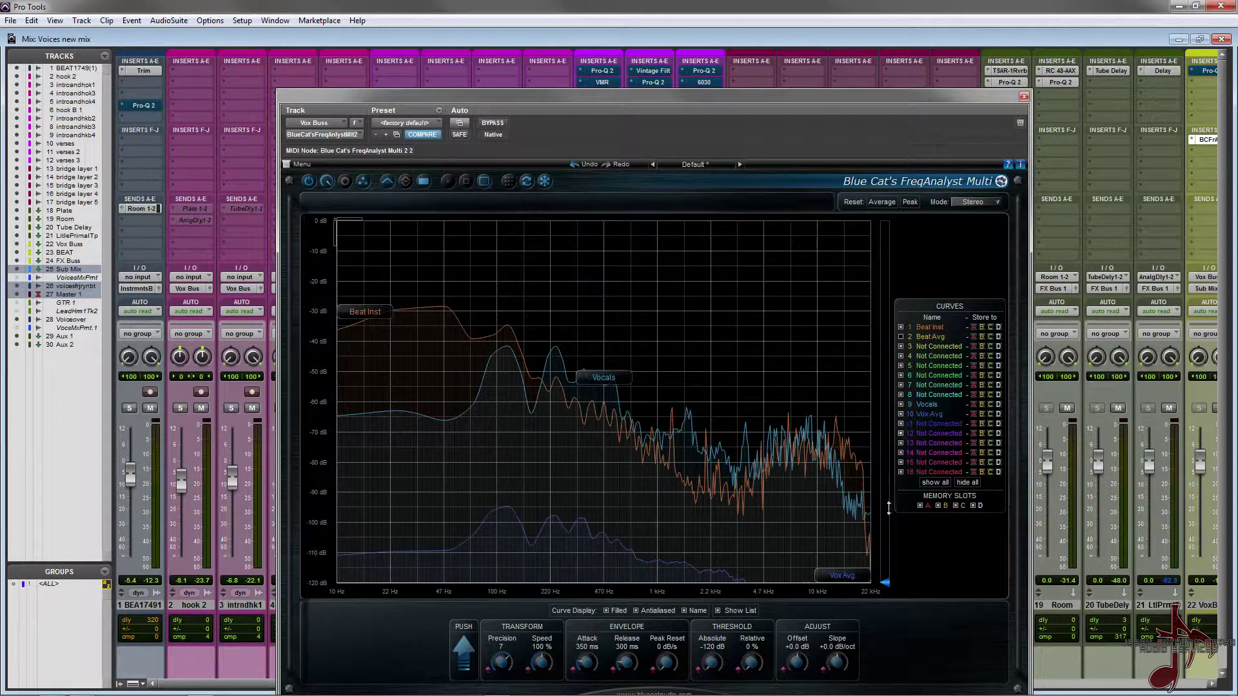
click(900, 414)
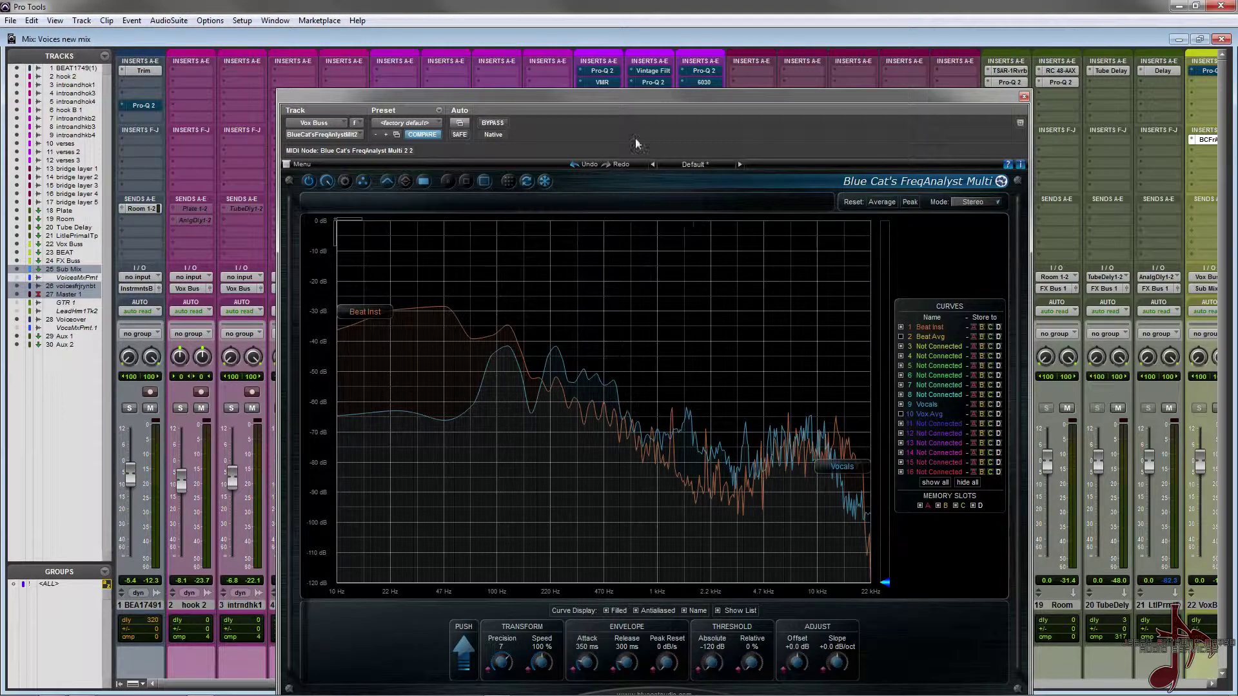
Open the verses track's Pro-Q 2 beside the analyser to view its 1695 Hz +2.66 dB boost.
click(602, 70)
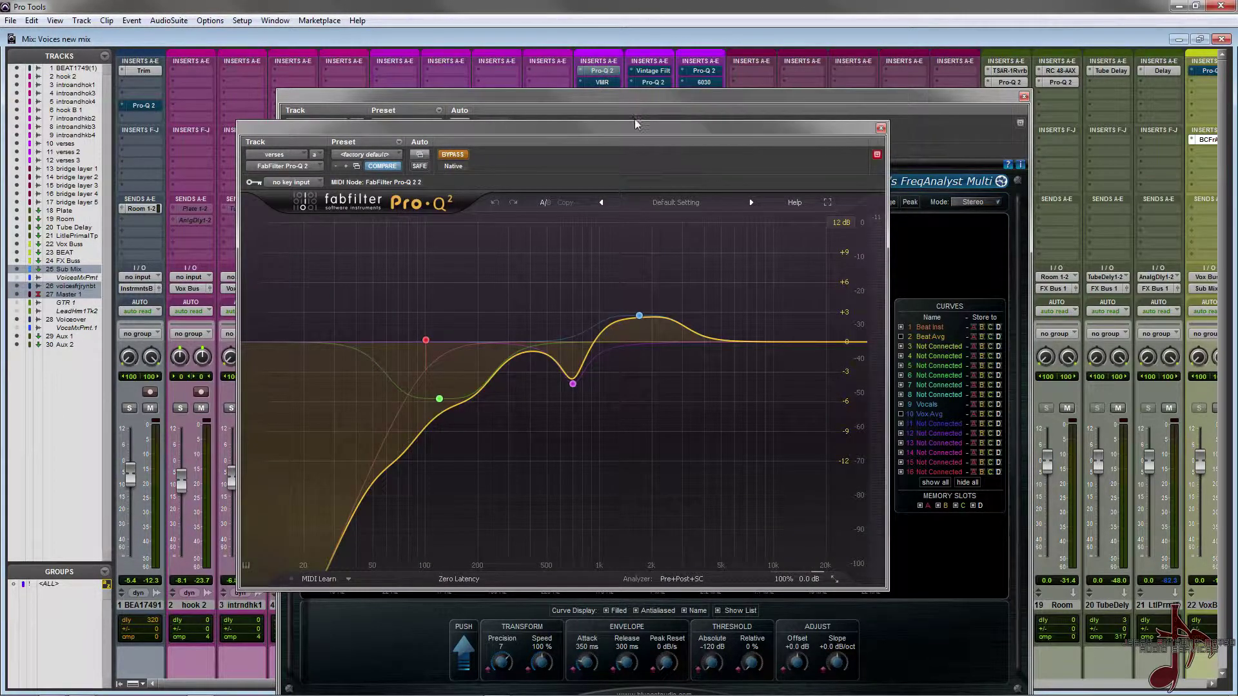
drag(635, 127, 565, 147)
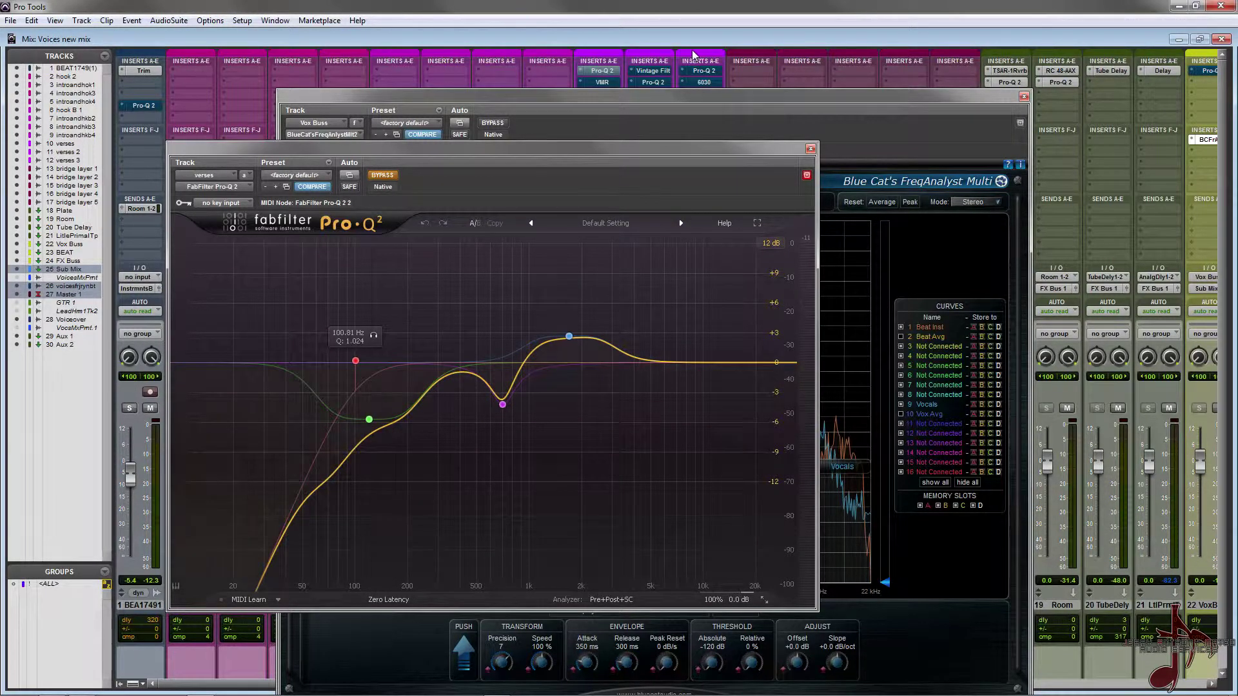
Look through the verses track's Virtual Mix Rack modules, then bring FreqAnalyst Multi back to the front.
click(602, 83)
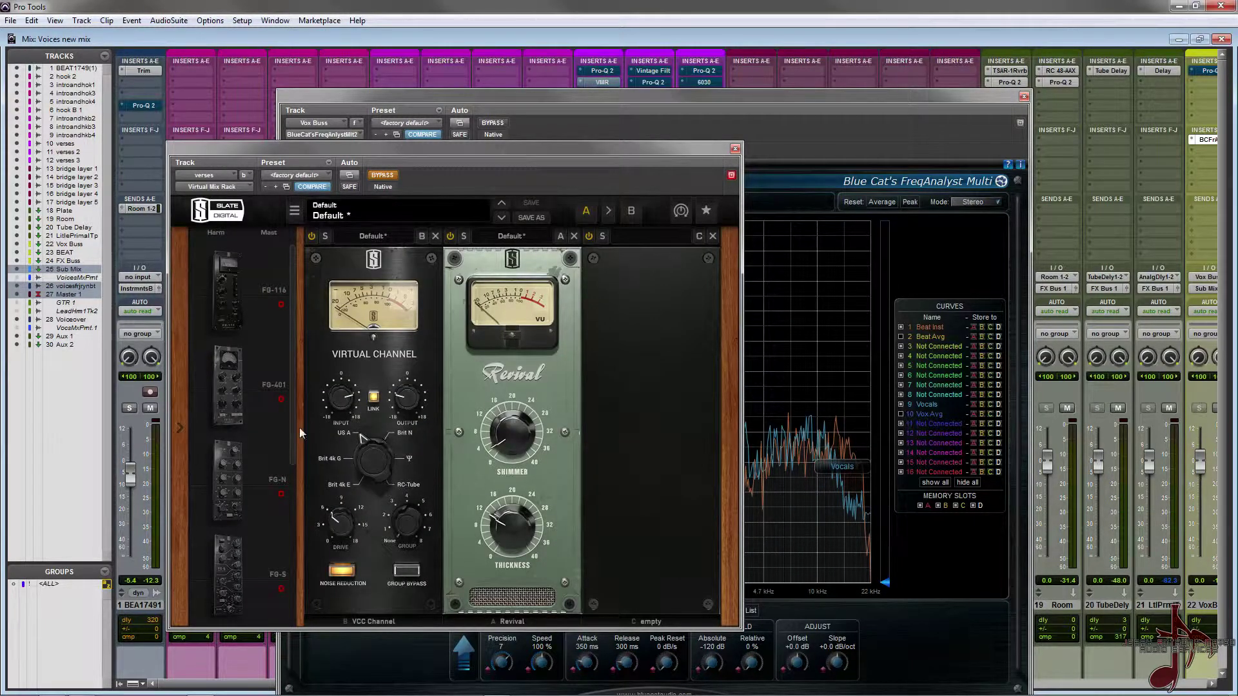
scroll(297, 432, down, 5)
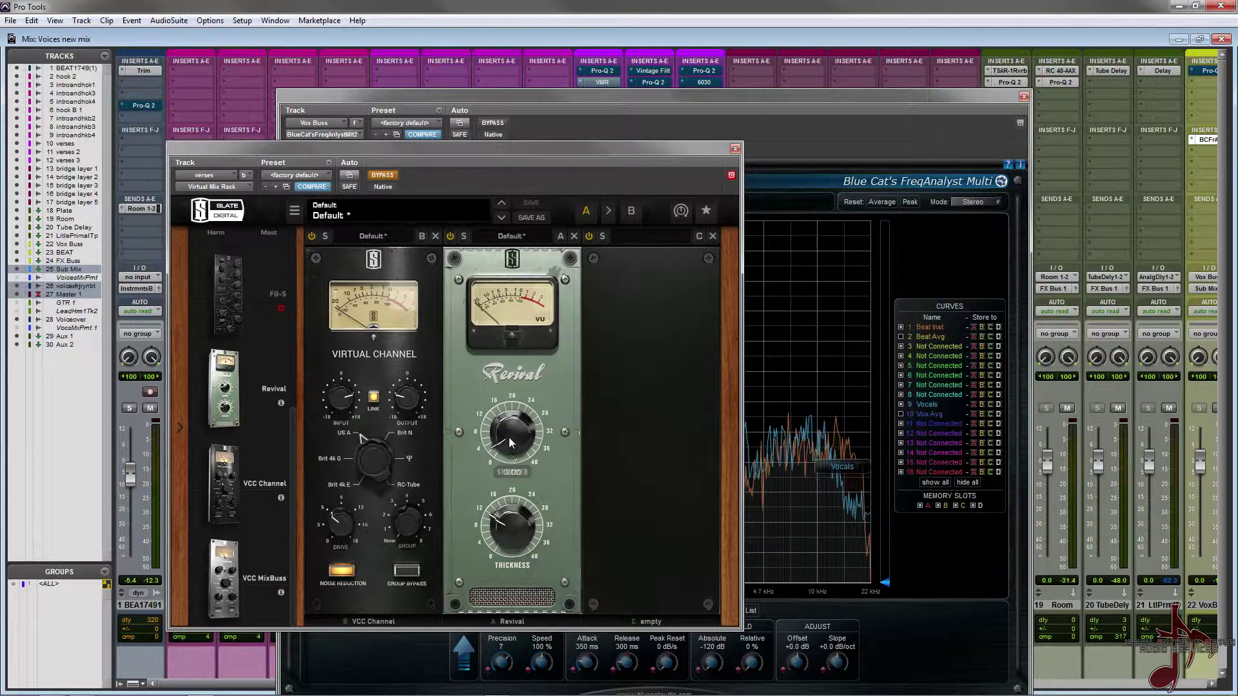
mouse_move(501, 530)
drag(611, 99, 610, 118)
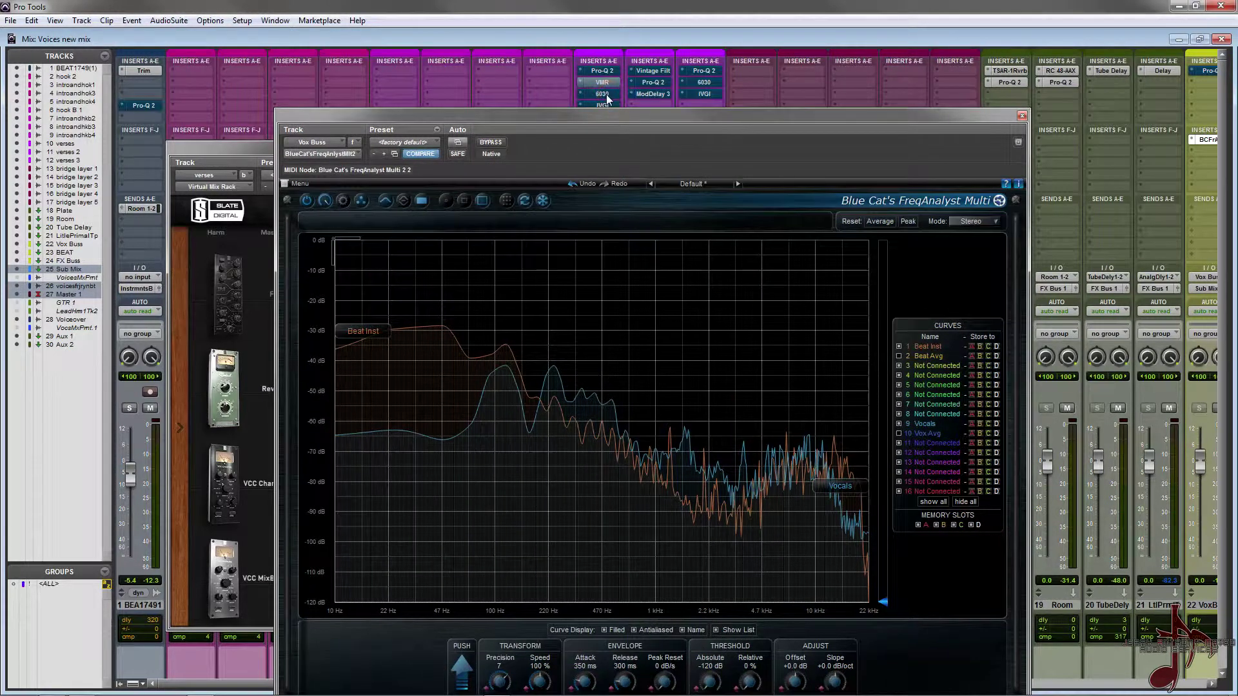
Compare the verses track's 6030 compressor and IVGI saturator, ending with IVGI open.
click(605, 94)
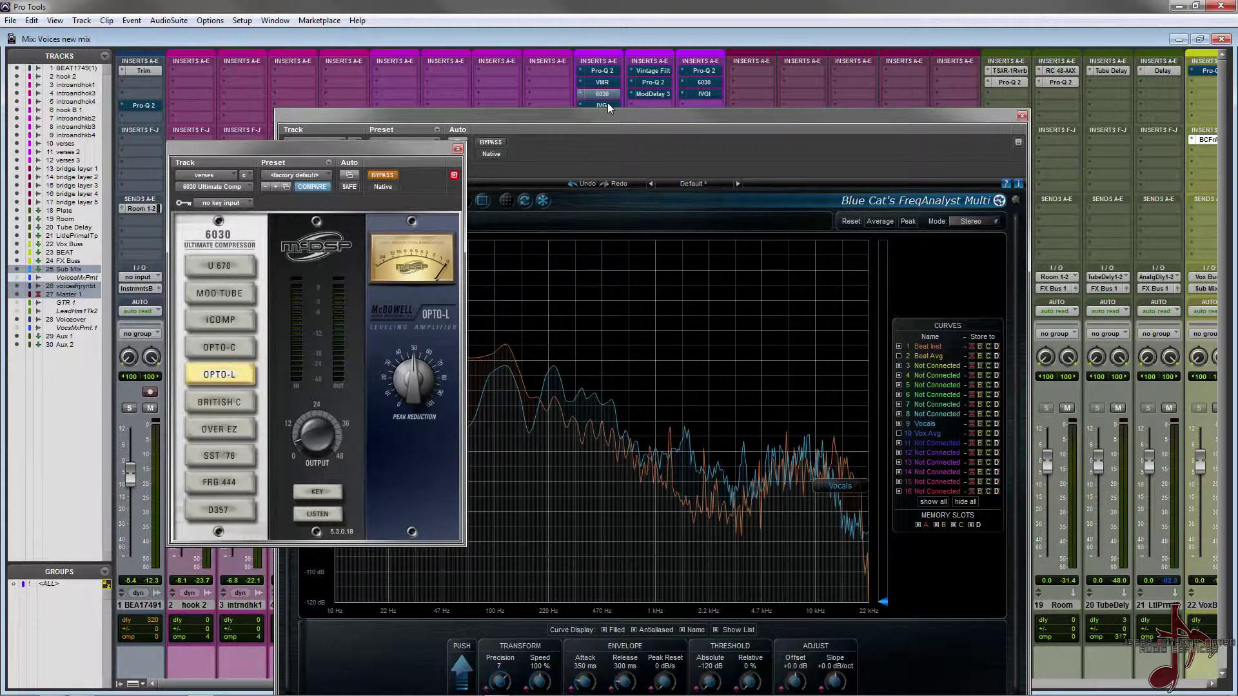
click(606, 106)
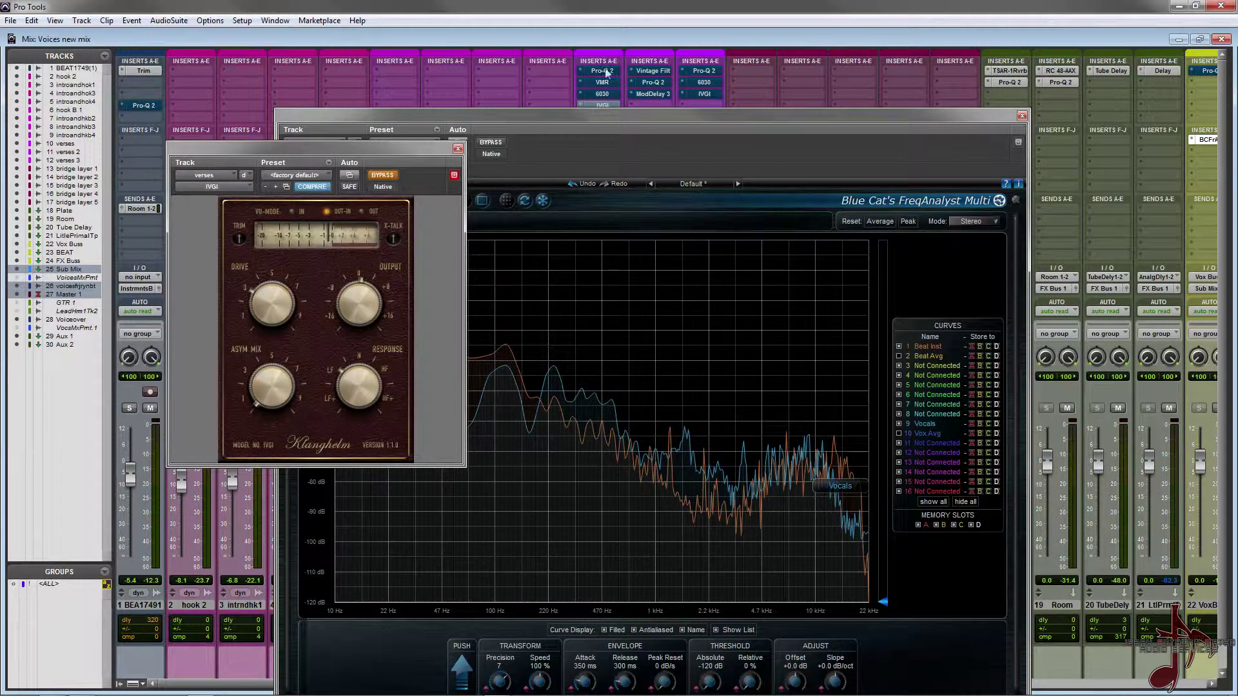
click(599, 93)
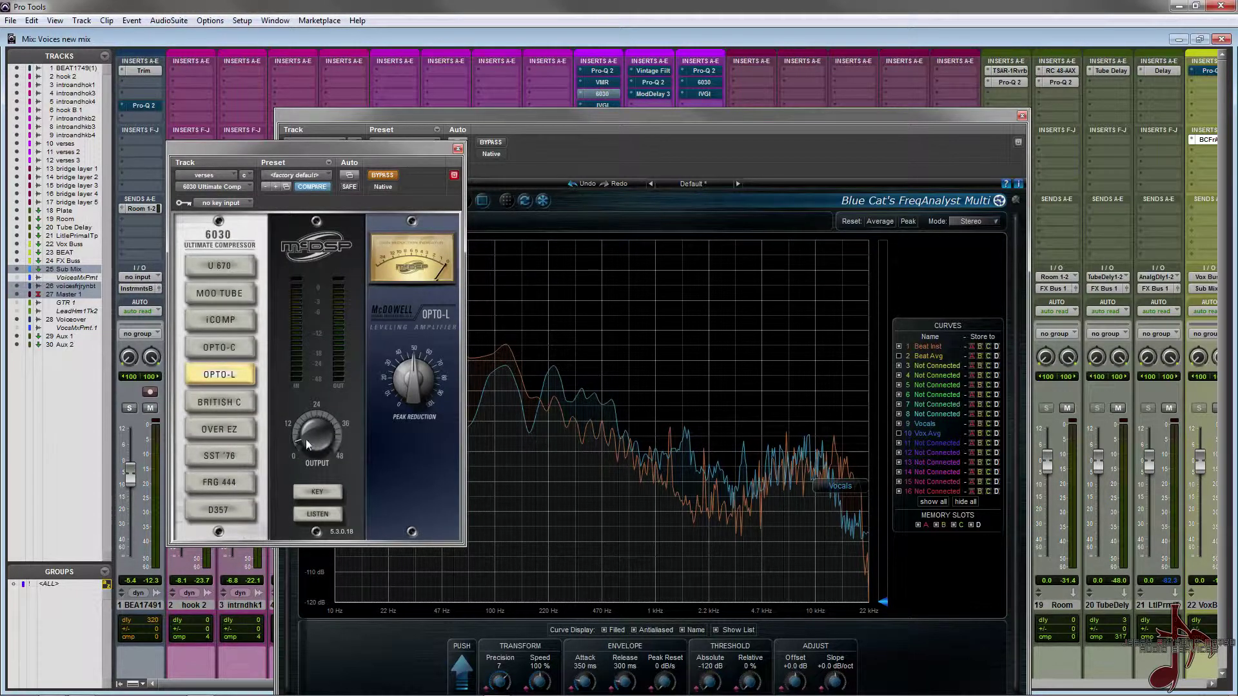
click(611, 107)
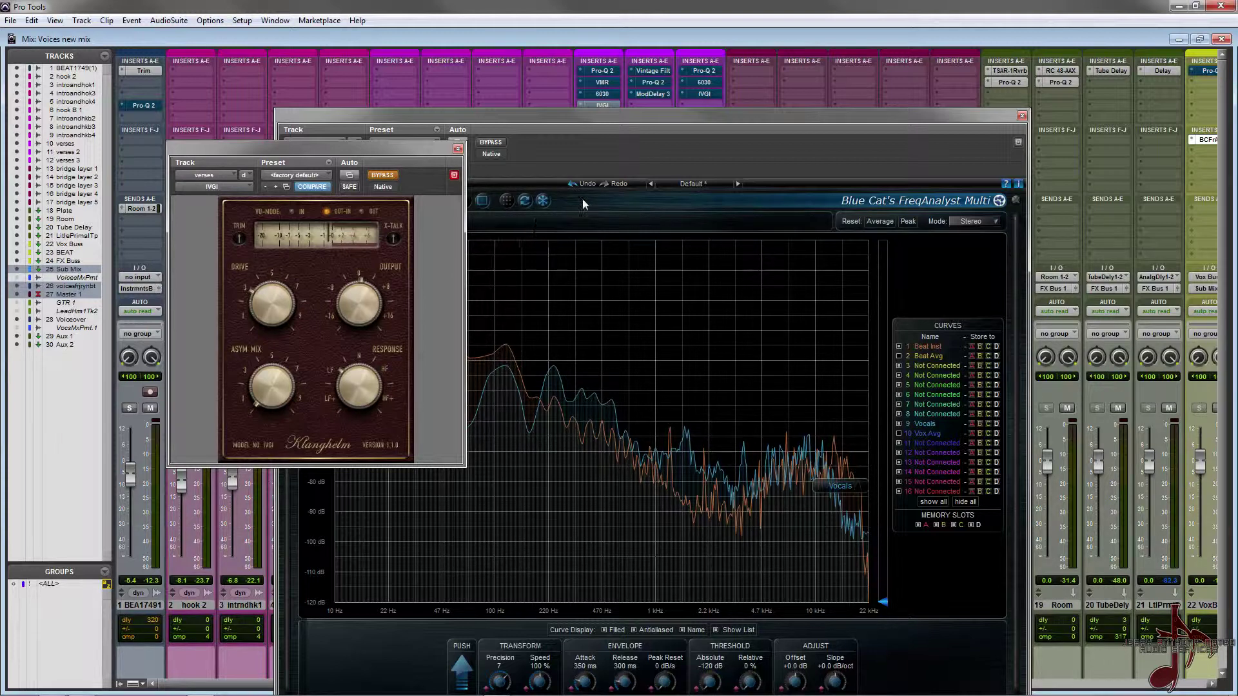
Review the verses 2 track's Vintage Filter and Pro-Q 2 EQ.
click(651, 72)
click(656, 83)
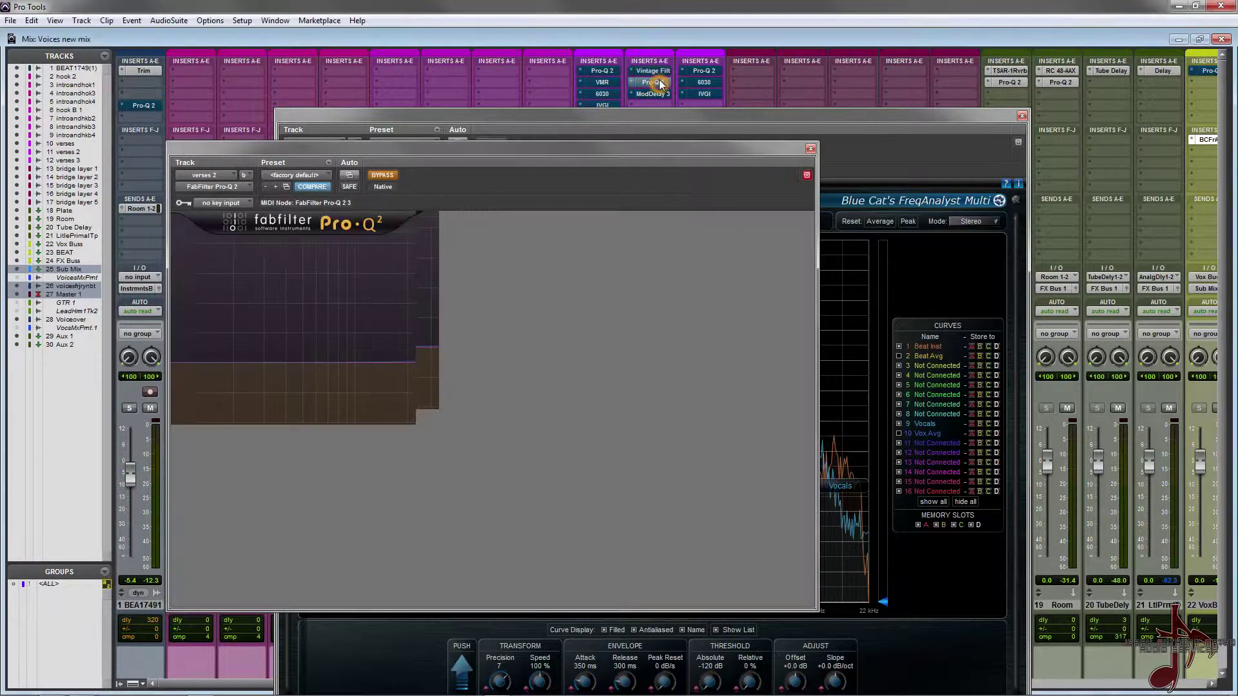
click(655, 72)
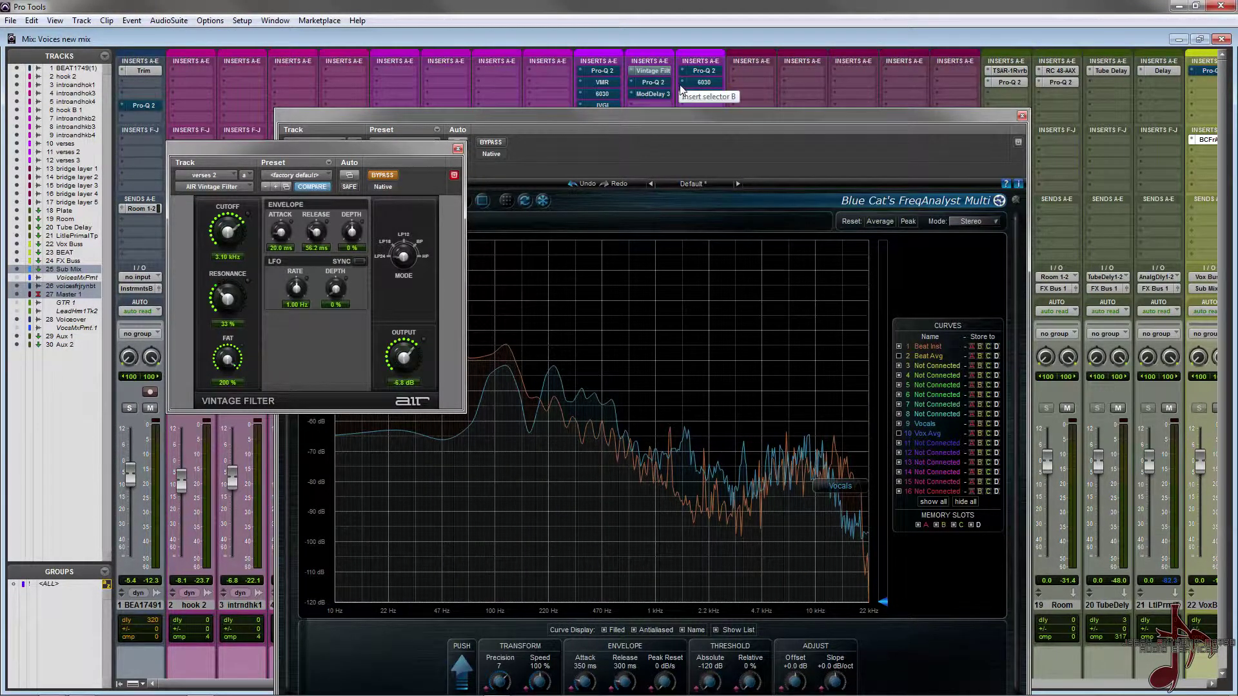
click(653, 83)
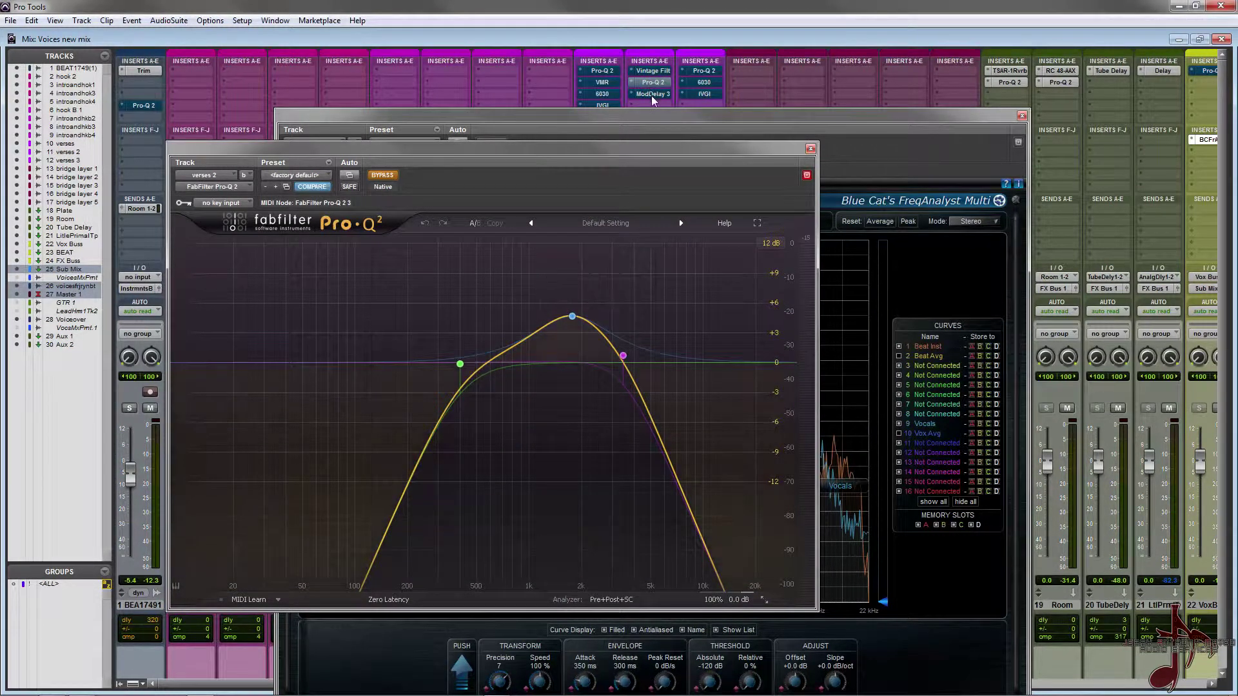
Review the verses 3 track's Pro-Q 2, 6030 compressor and IVGI saturator, then close them.
click(653, 96)
click(706, 72)
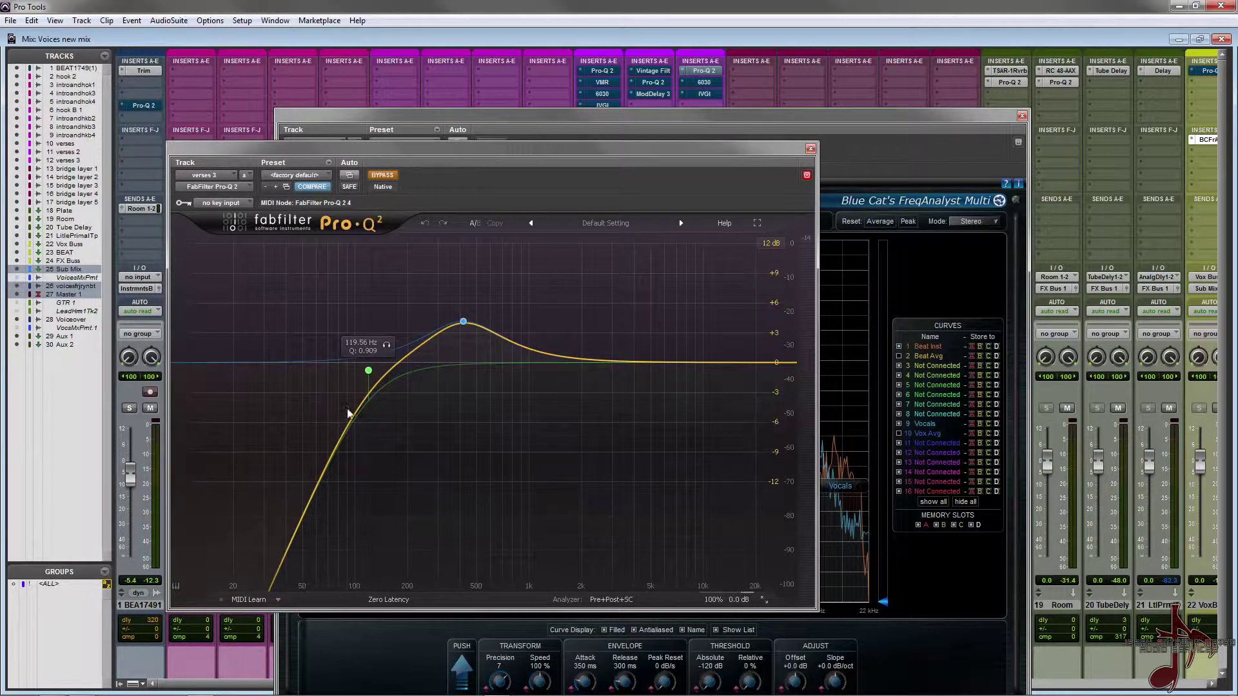
click(704, 83)
click(703, 83)
click(704, 92)
click(704, 83)
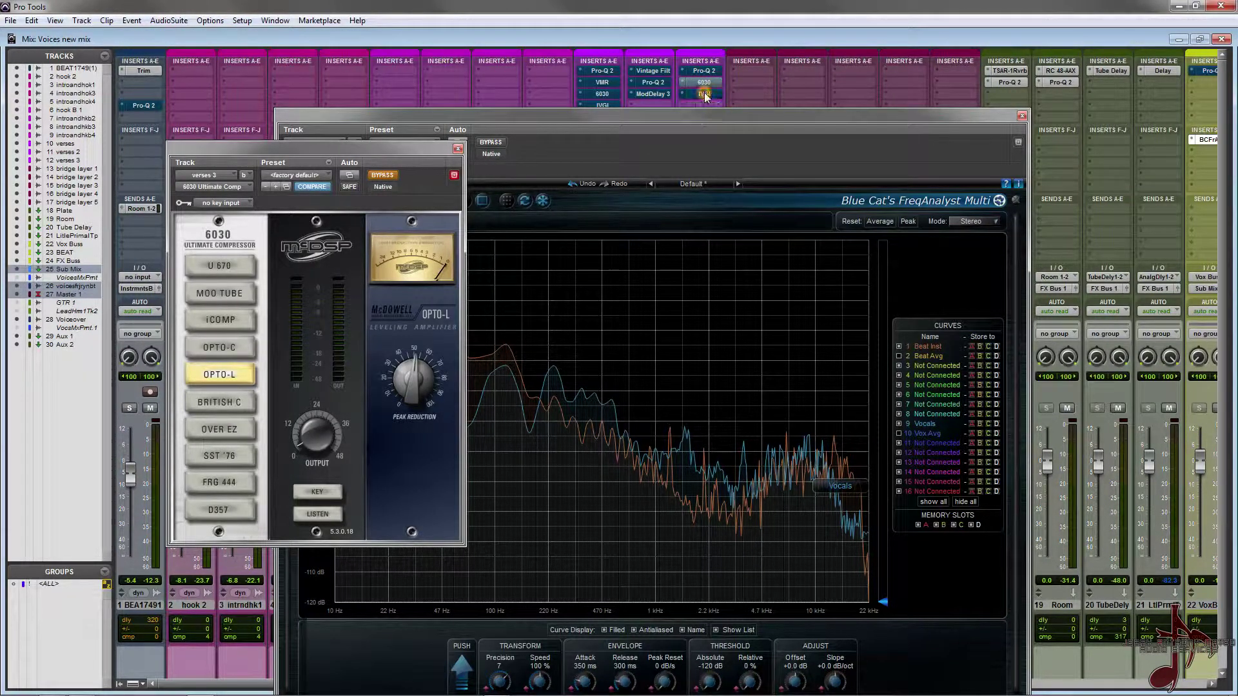
click(704, 94)
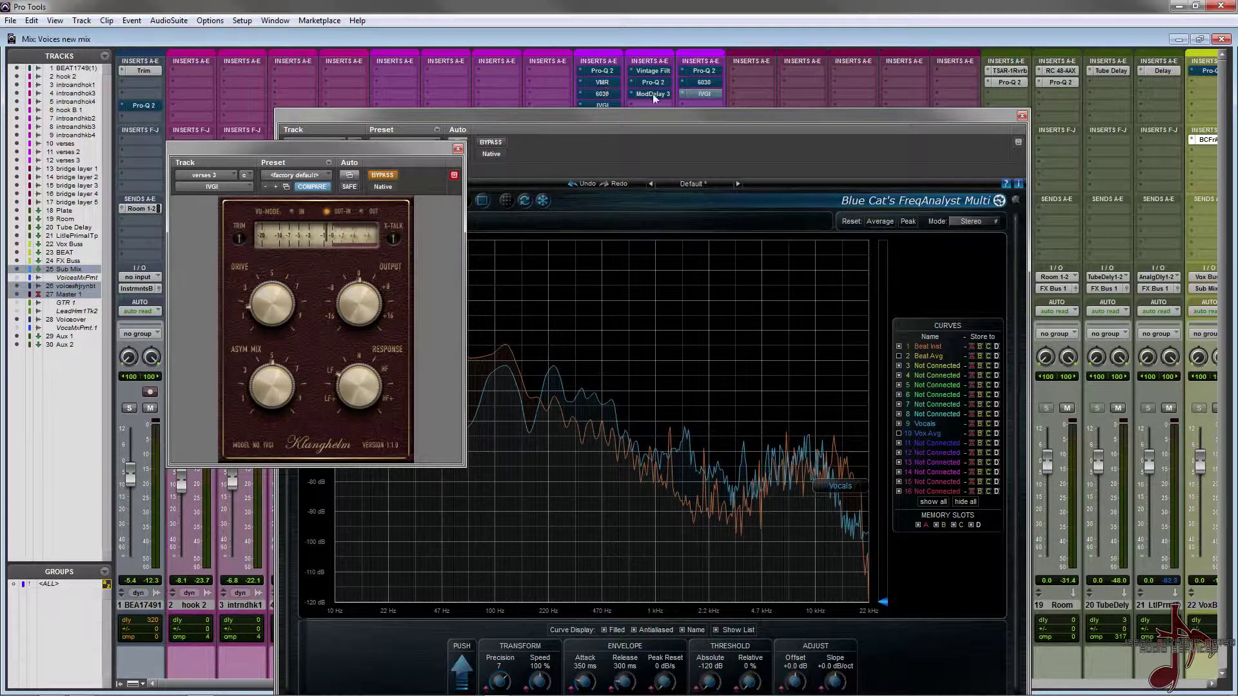
click(702, 96)
scroll(742, 88, right, 3)
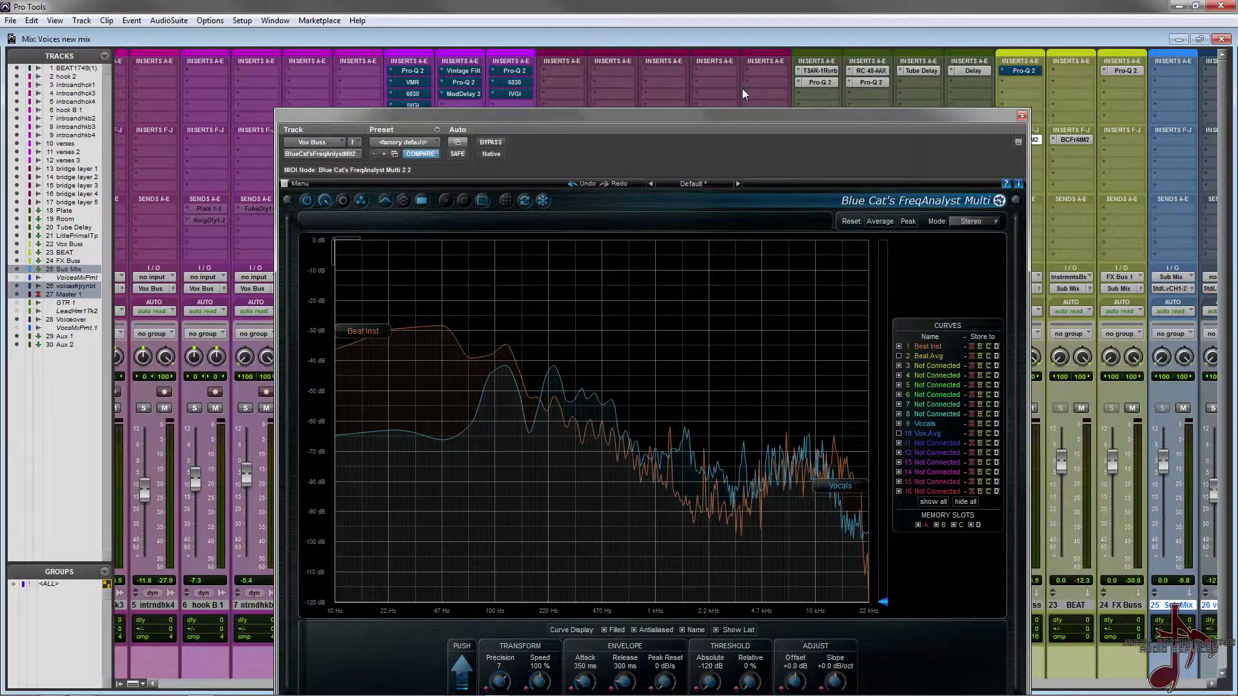
Inspect the Vox Buss Pro-Q 2's 2827 Hz +1.67 dB bell, then close the EQ.
click(1019, 69)
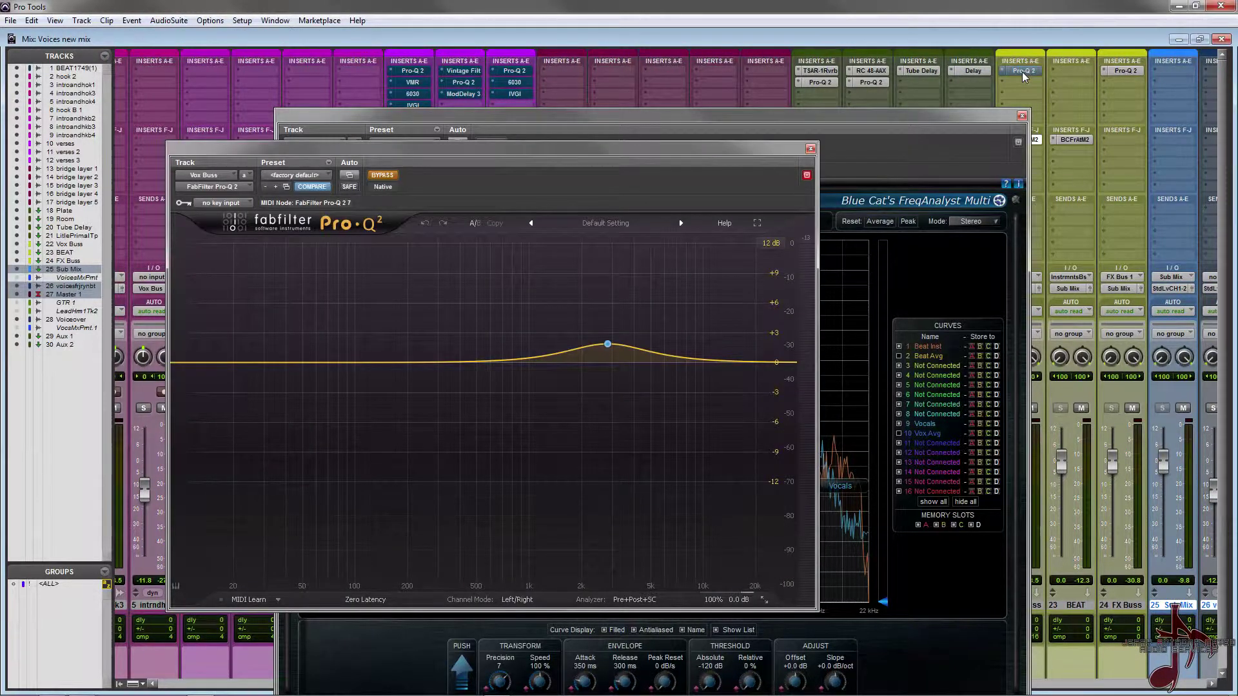
click(1079, 606)
scroll(1079, 606, left, 1)
click(1082, 606)
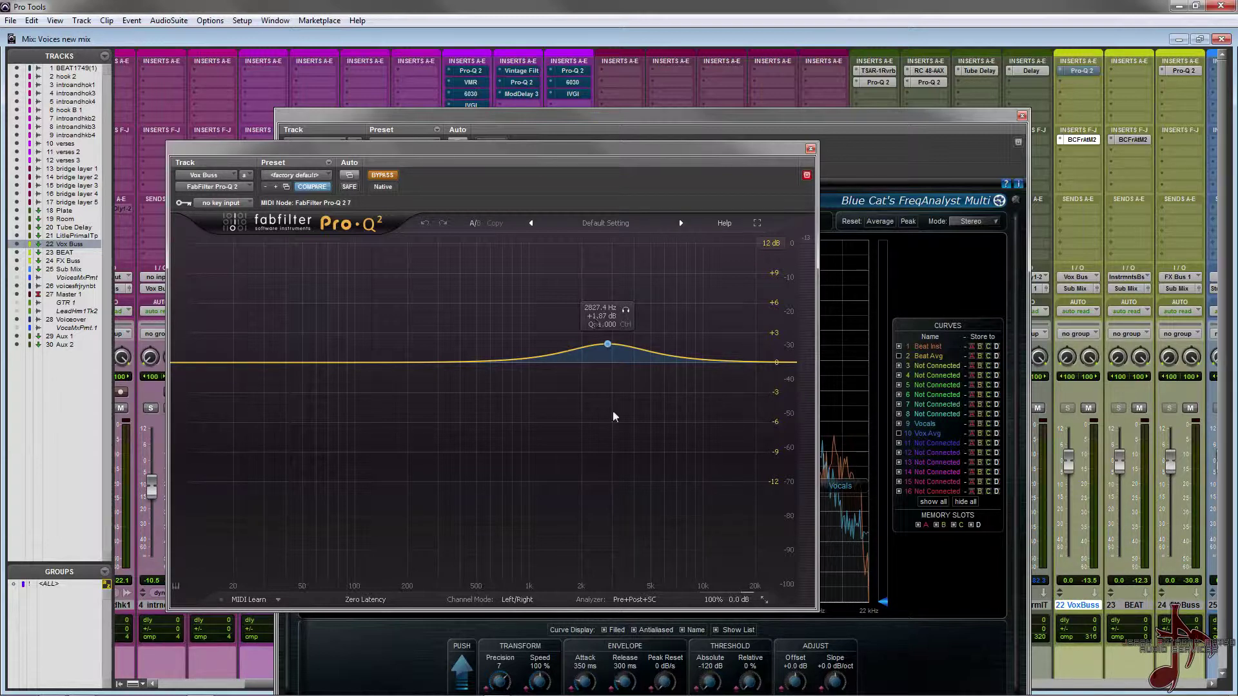
click(810, 148)
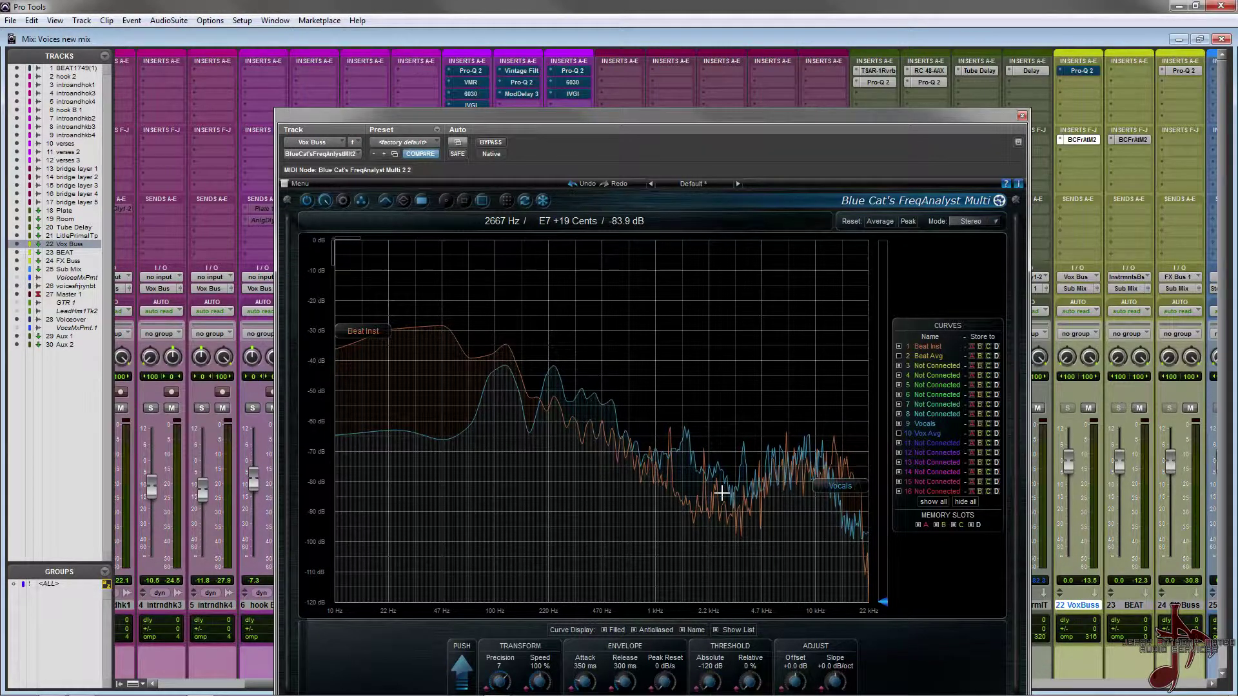
scroll(249, 370, left, 3)
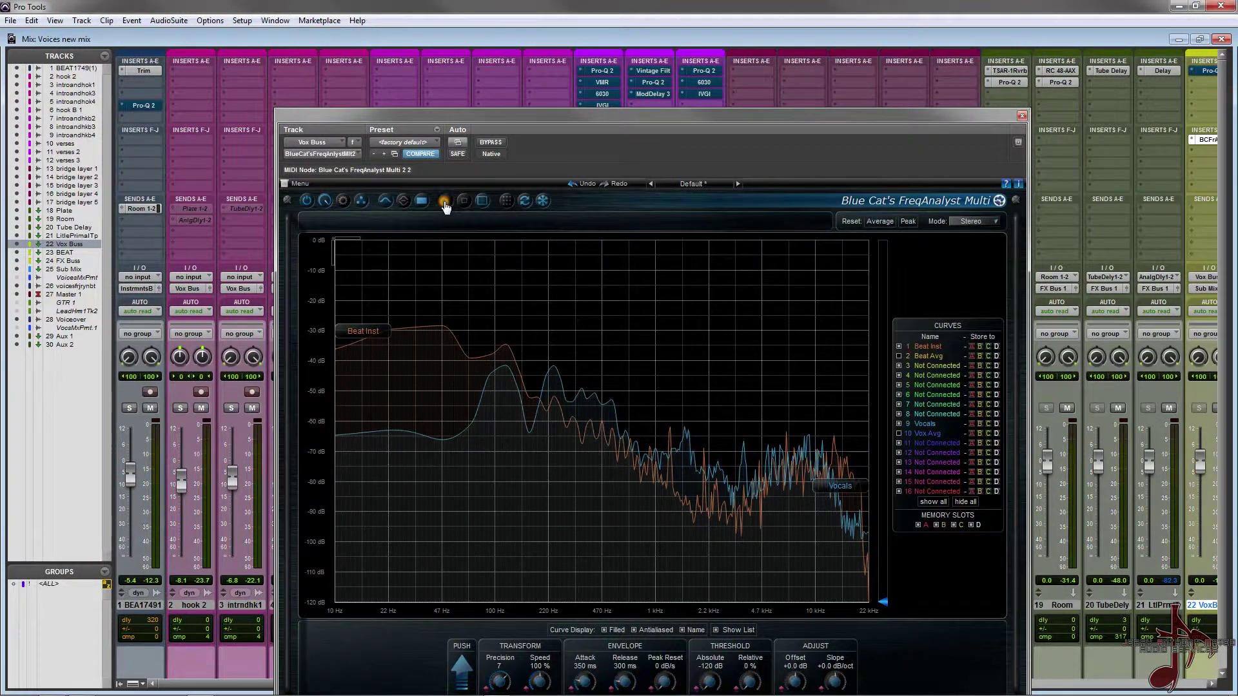
Shrink FreqAnalyst to its compact layout, then bypass the Pro-Q 2 EQs on tracks 10, 12 and 1.
click(445, 200)
drag(497, 116, 382, 92)
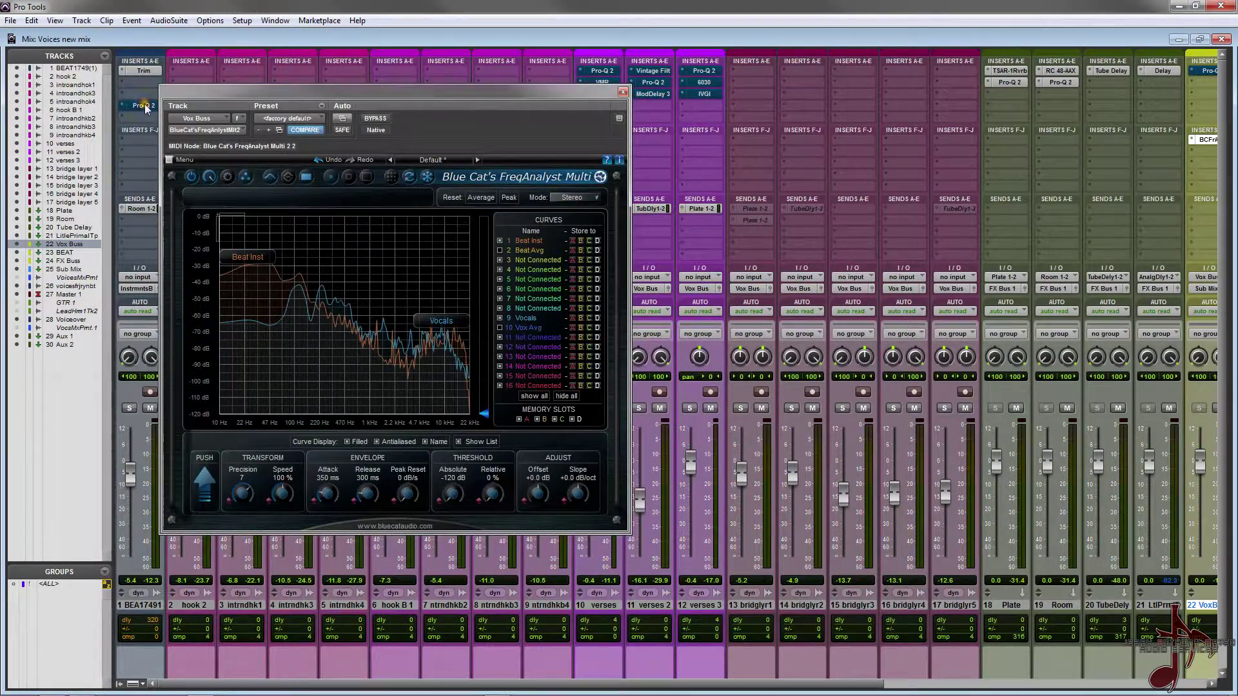
click(606, 71)
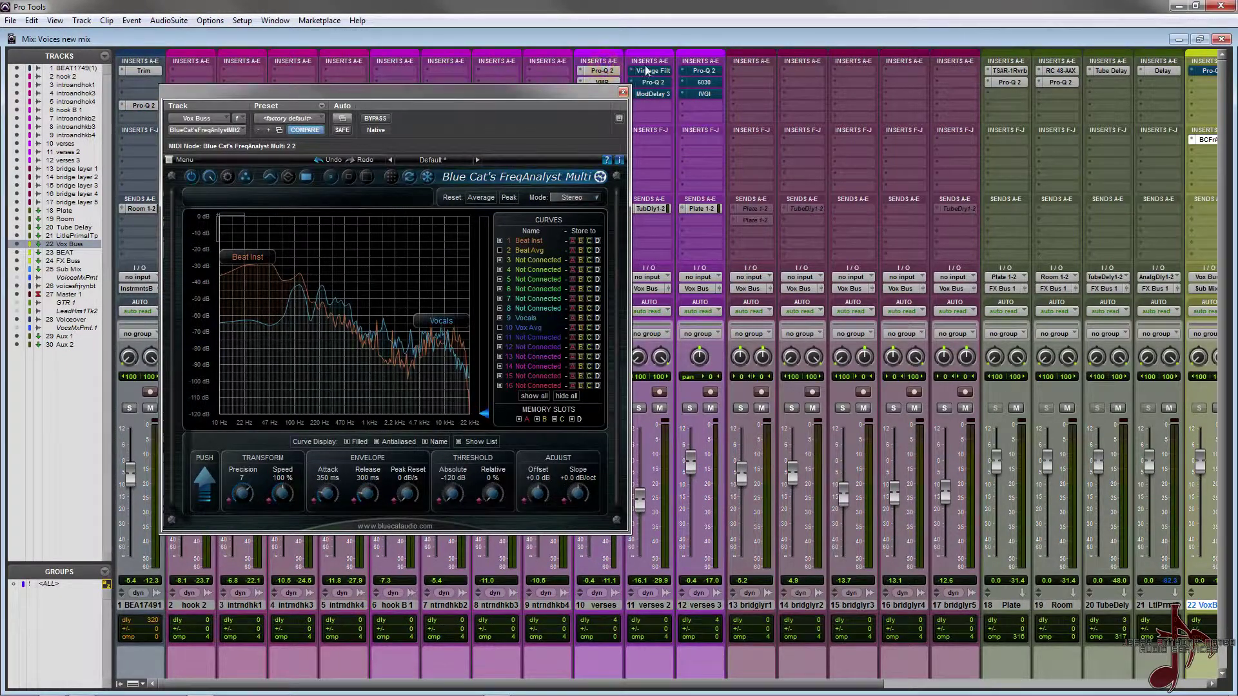
click(702, 71)
ctrl+click(147, 106)
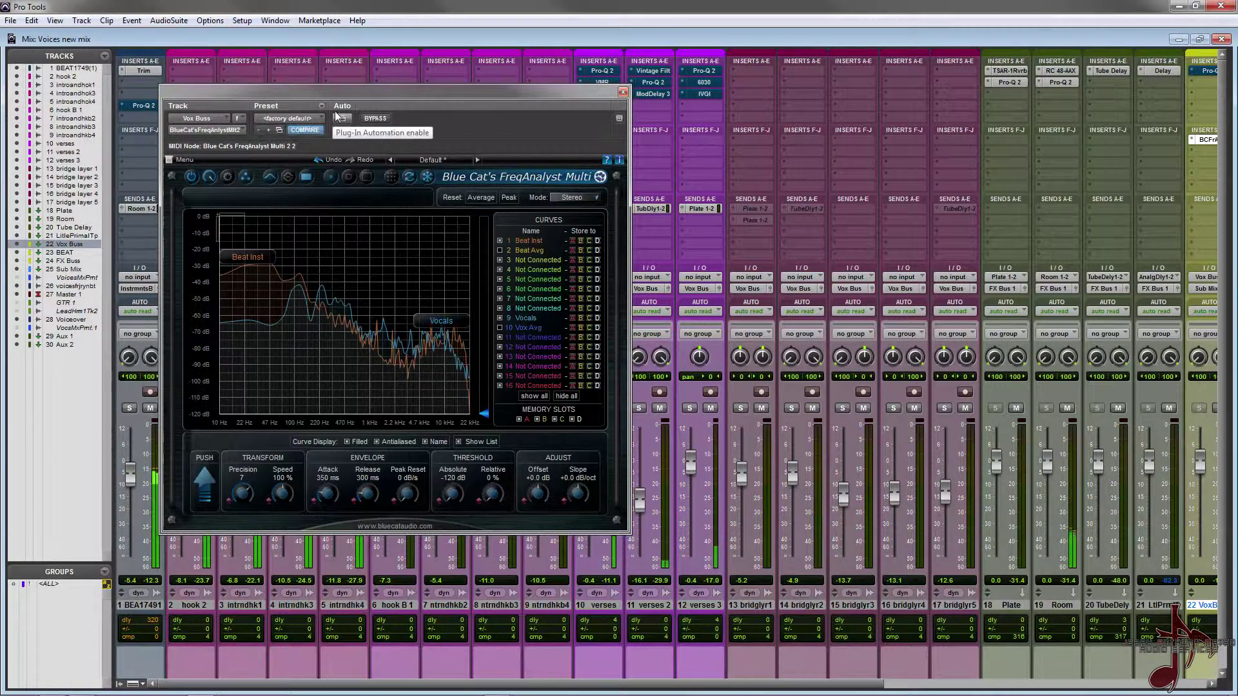
Turn off the bypass on track 1's Pro-Q 2 EQ and close its window.
click(146, 107)
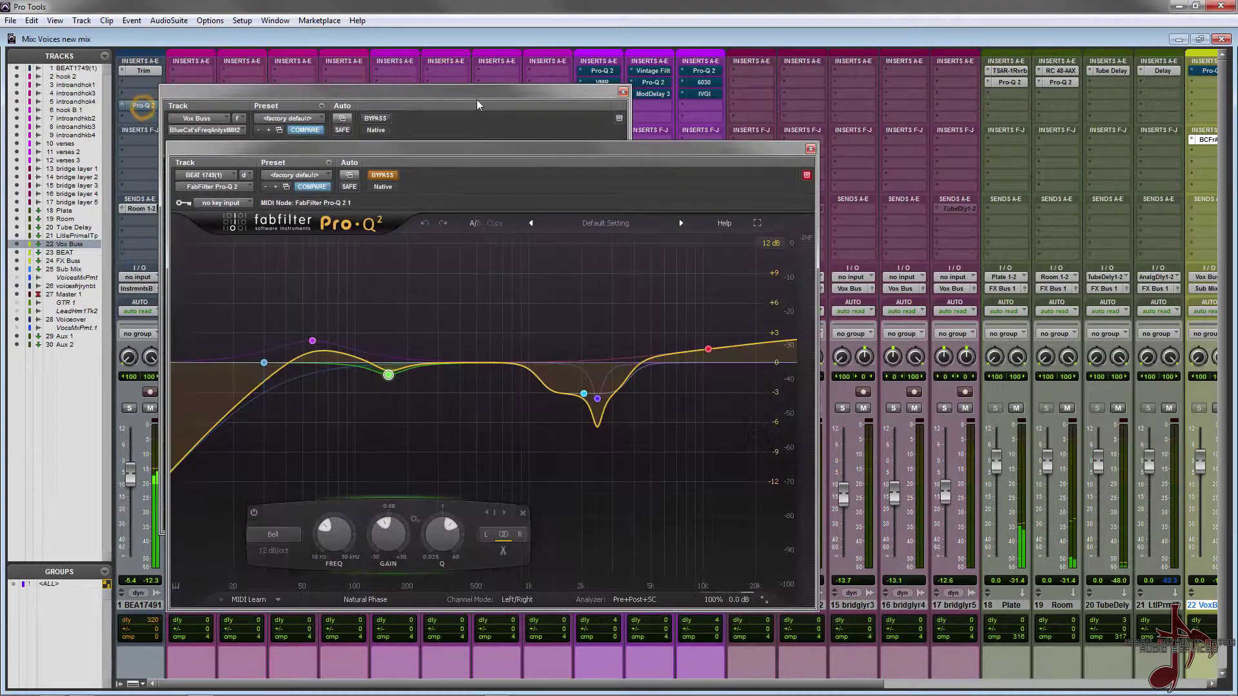
click(382, 175)
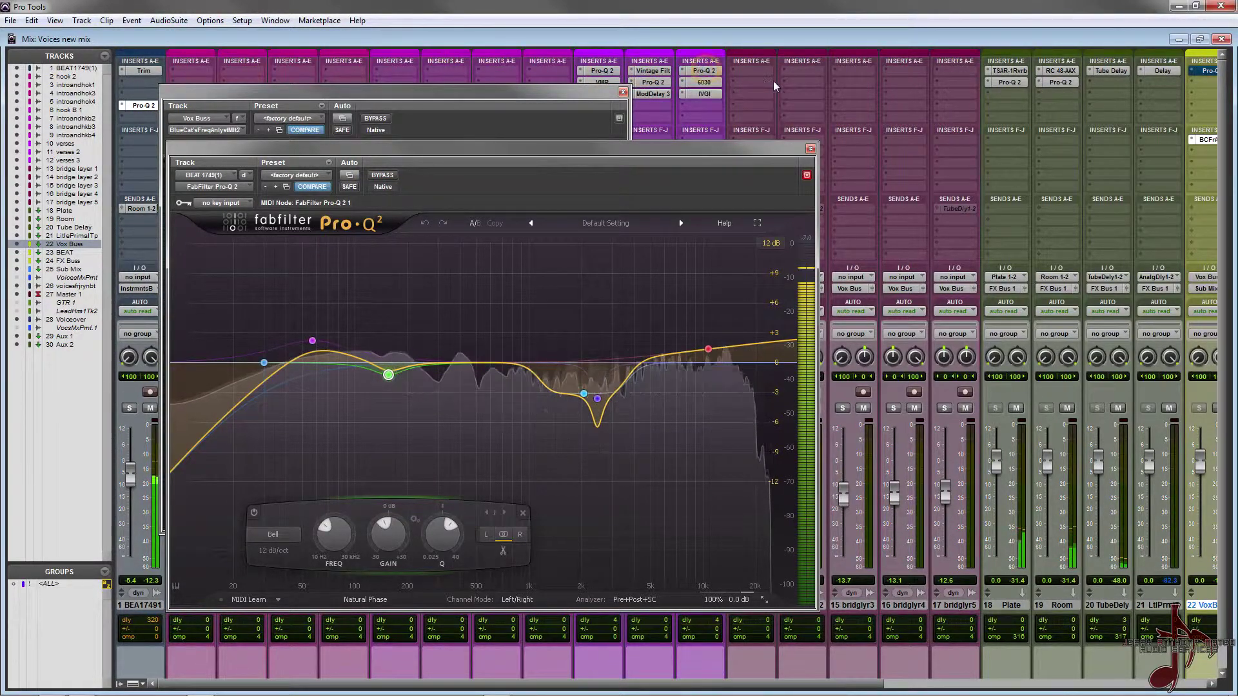
scroll(819, 83, right, 4)
scroll(819, 83, right, 2)
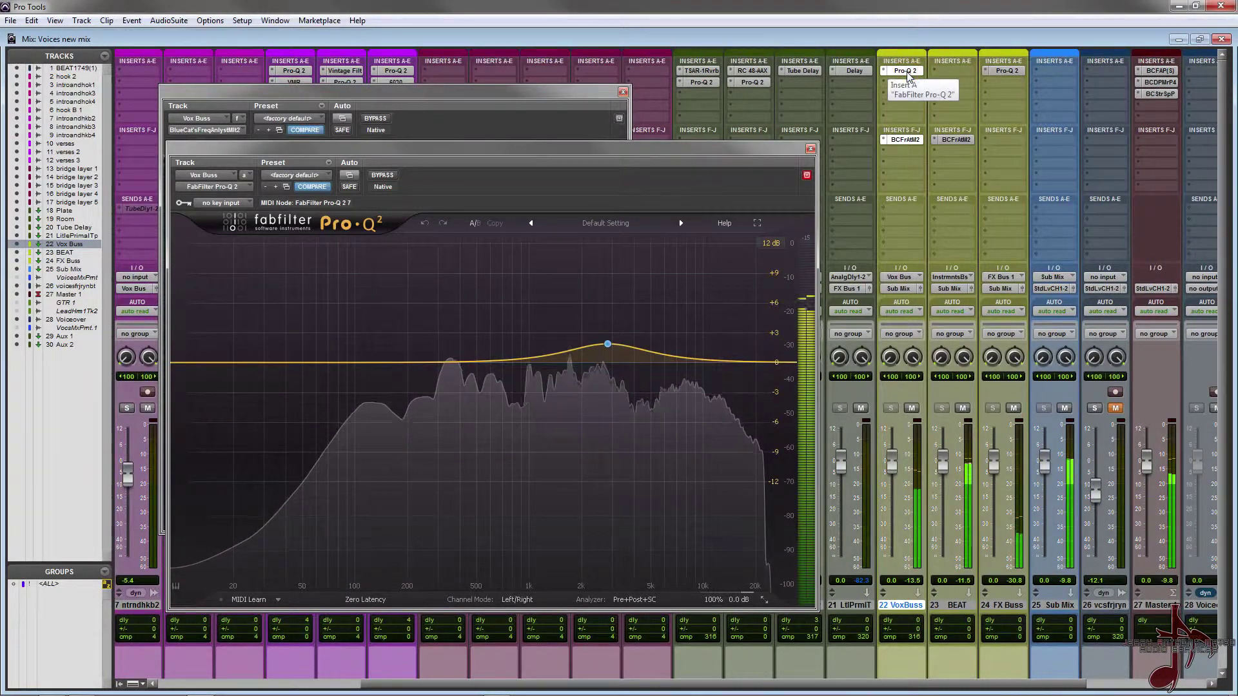
click(906, 72)
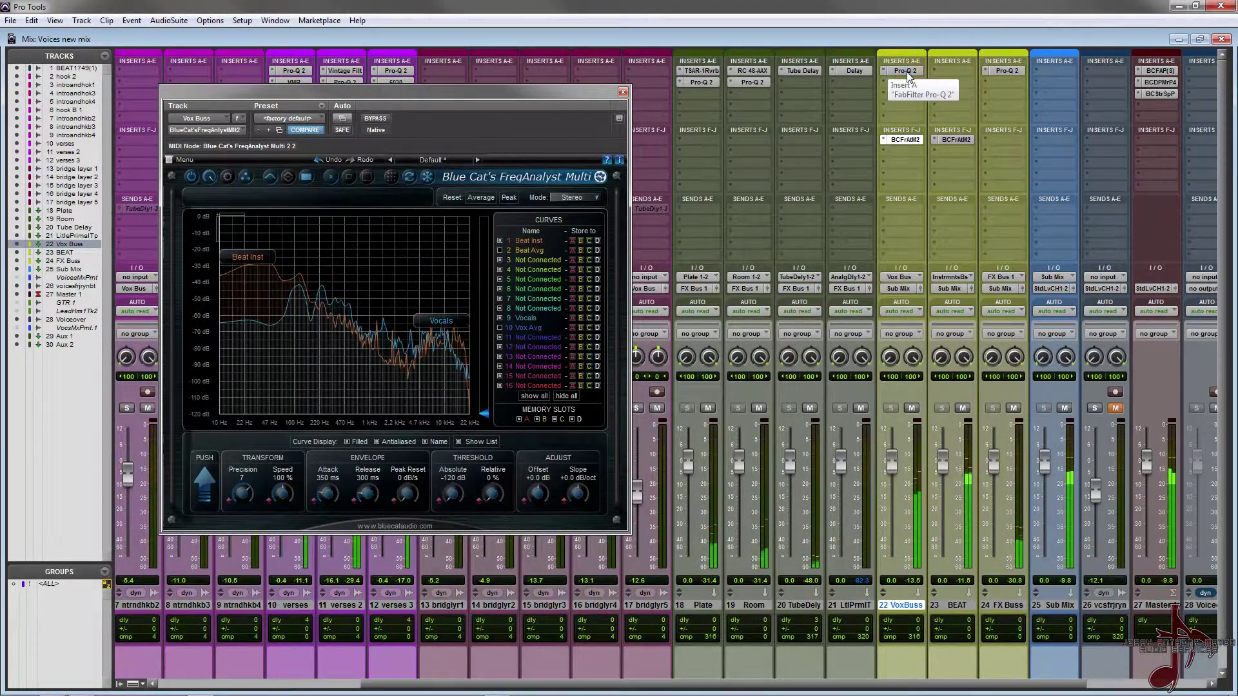
Bypass the Vox Buss Pro-Q 2 and enlarge FreqAnalyst Multi to its full-size layout.
click(907, 72)
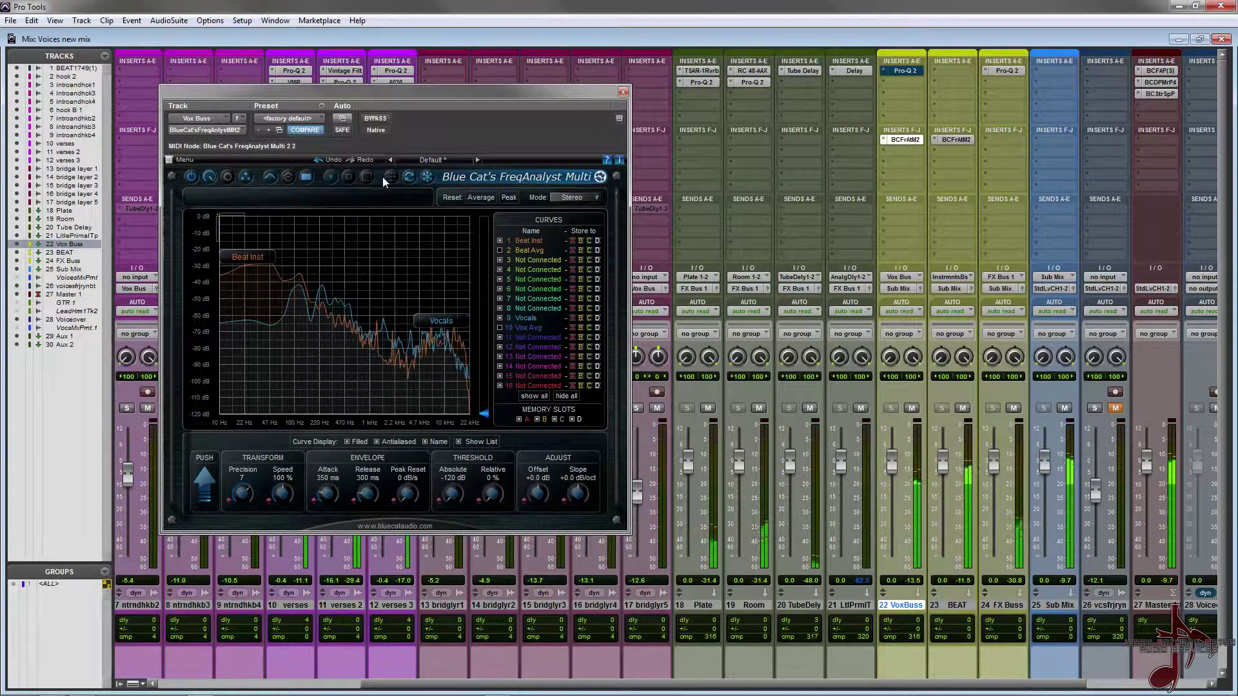
click(905, 76)
click(906, 76)
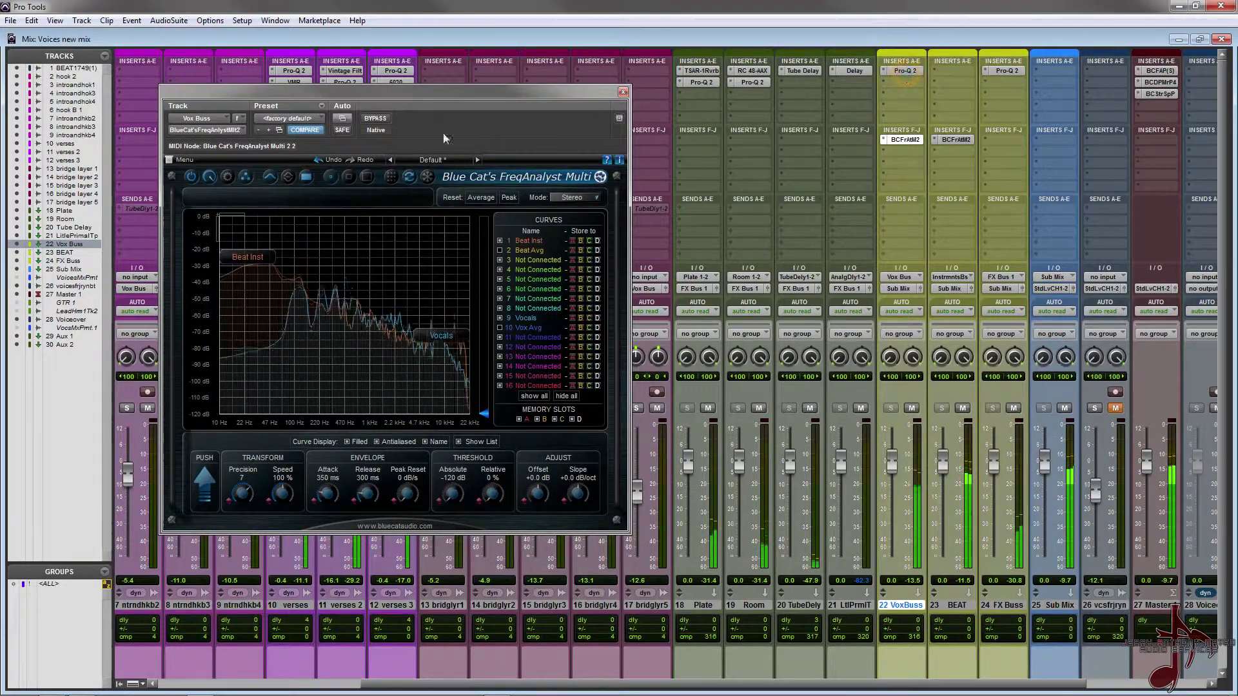
click(370, 179)
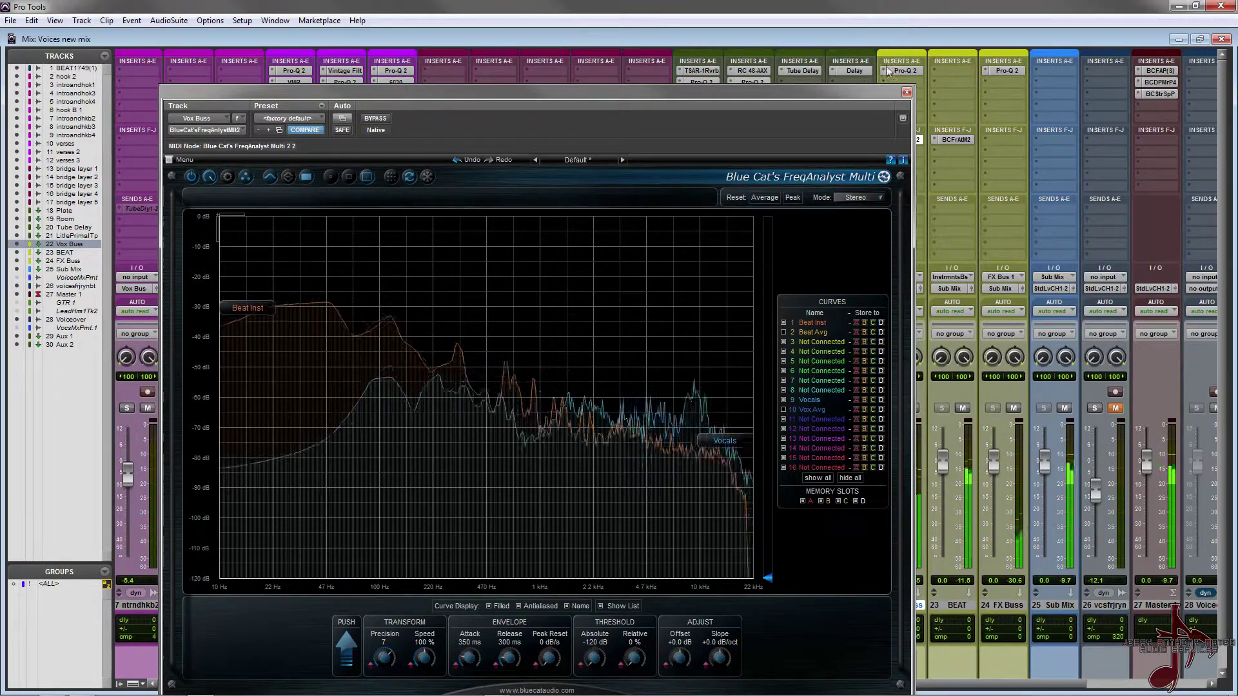
Compare spectra by bypassing FreqAnalyst Multi and toggling the Vox Buss Pro-Q 2 on and off.
click(375, 118)
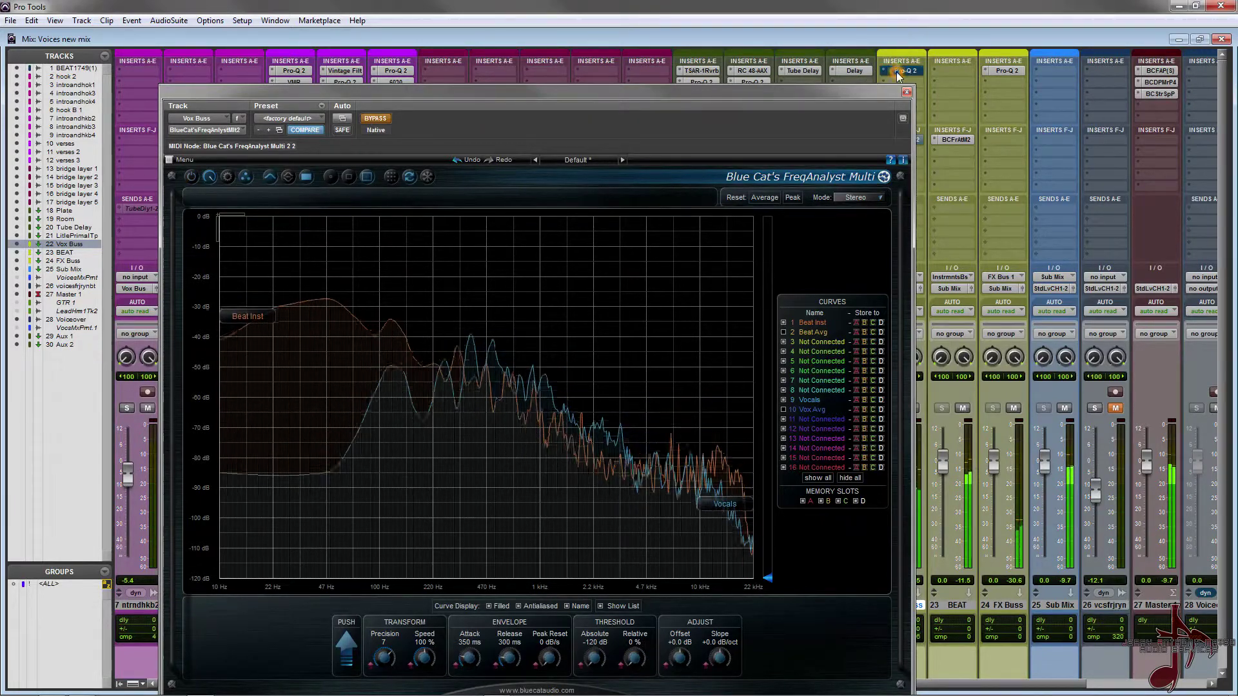
click(397, 71)
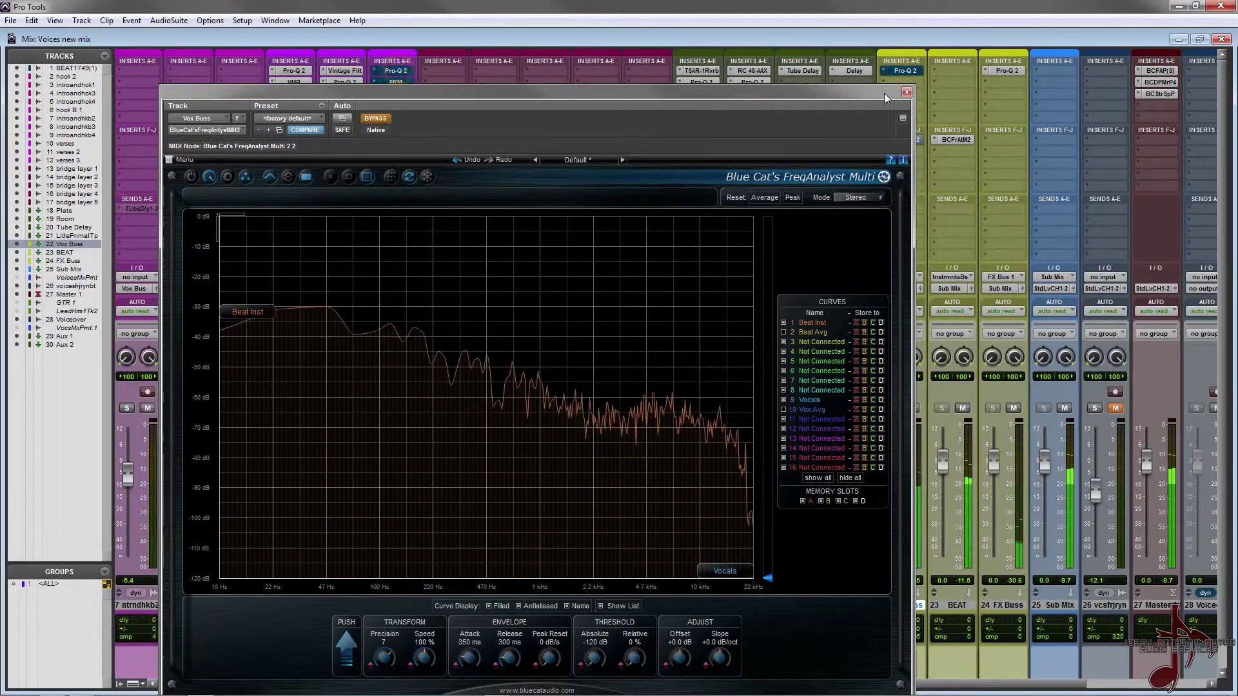
ctrl+click(915, 69)
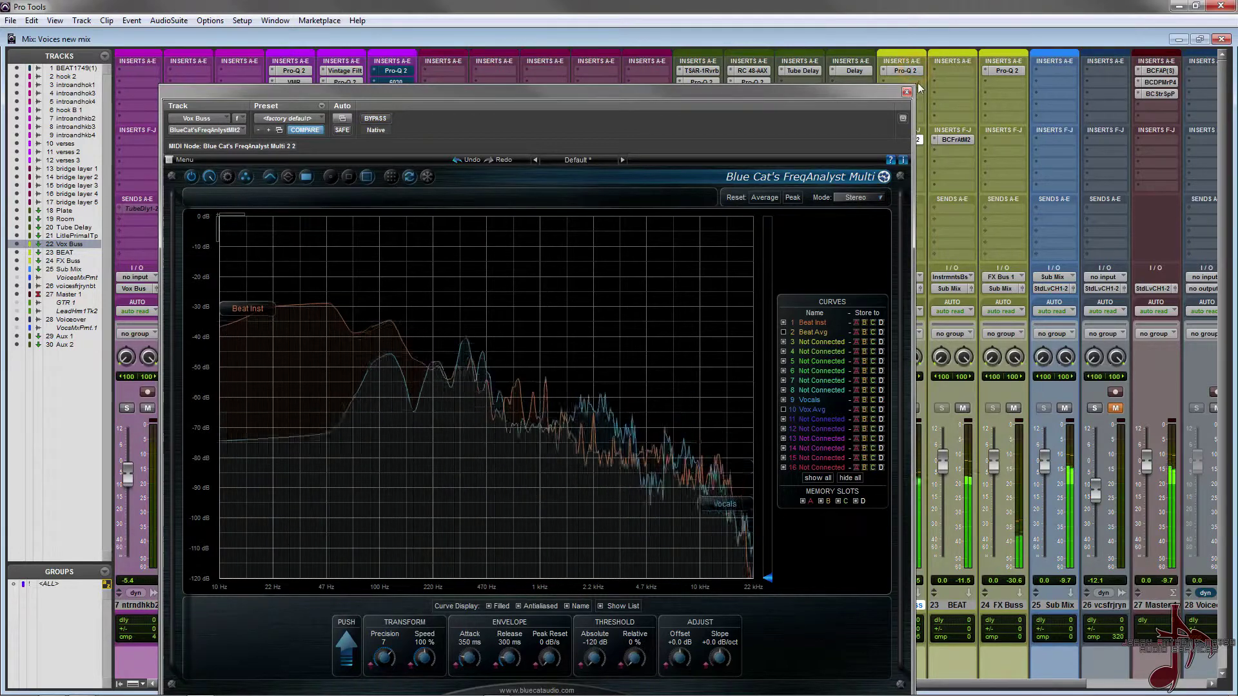
ctrl+click(900, 69)
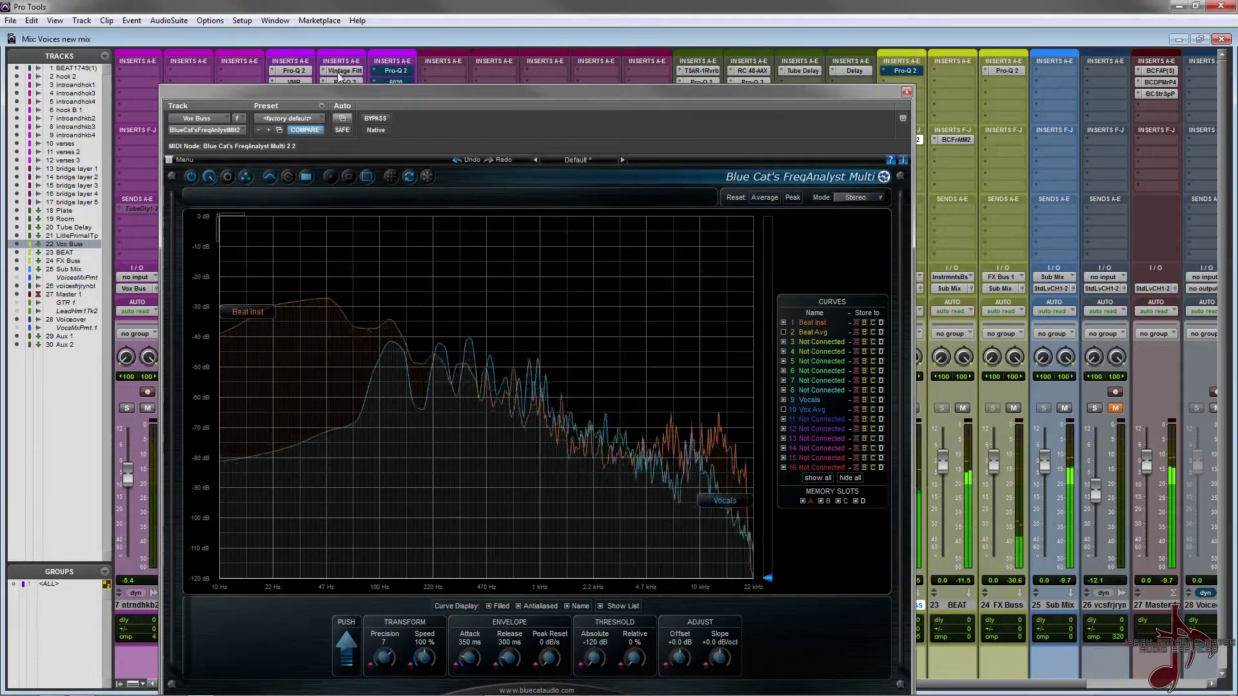
scroll(294, 70, left, 4)
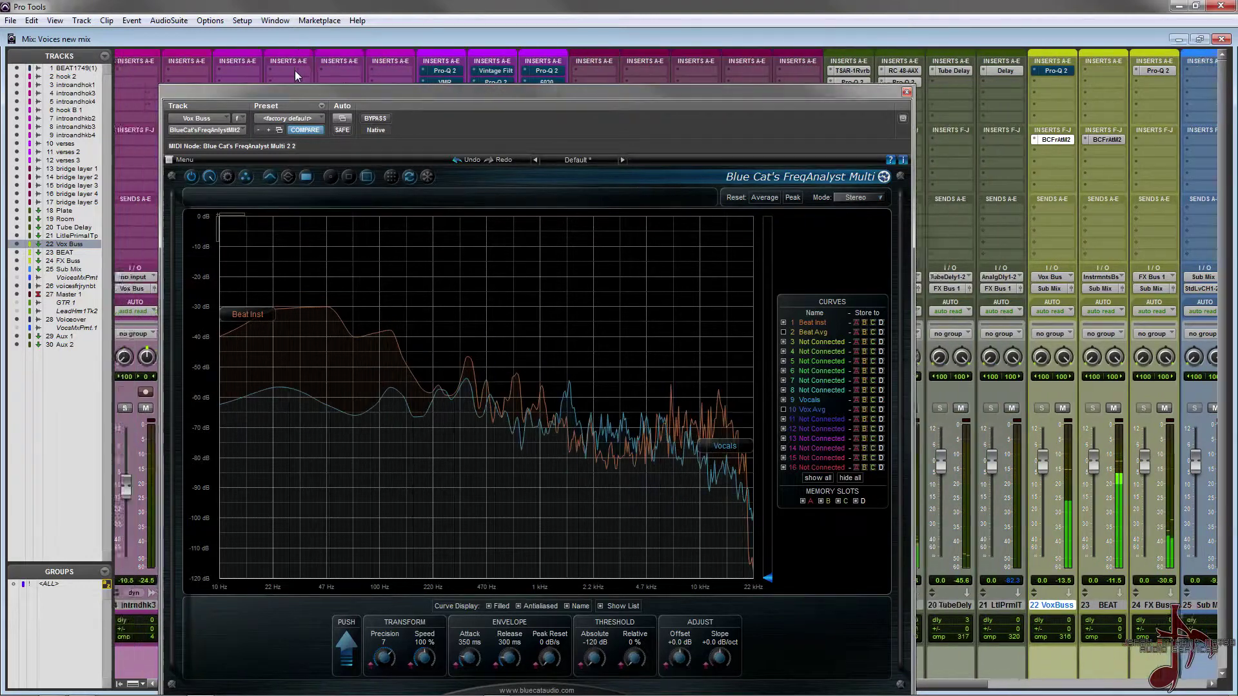
scroll(295, 71, left, 4)
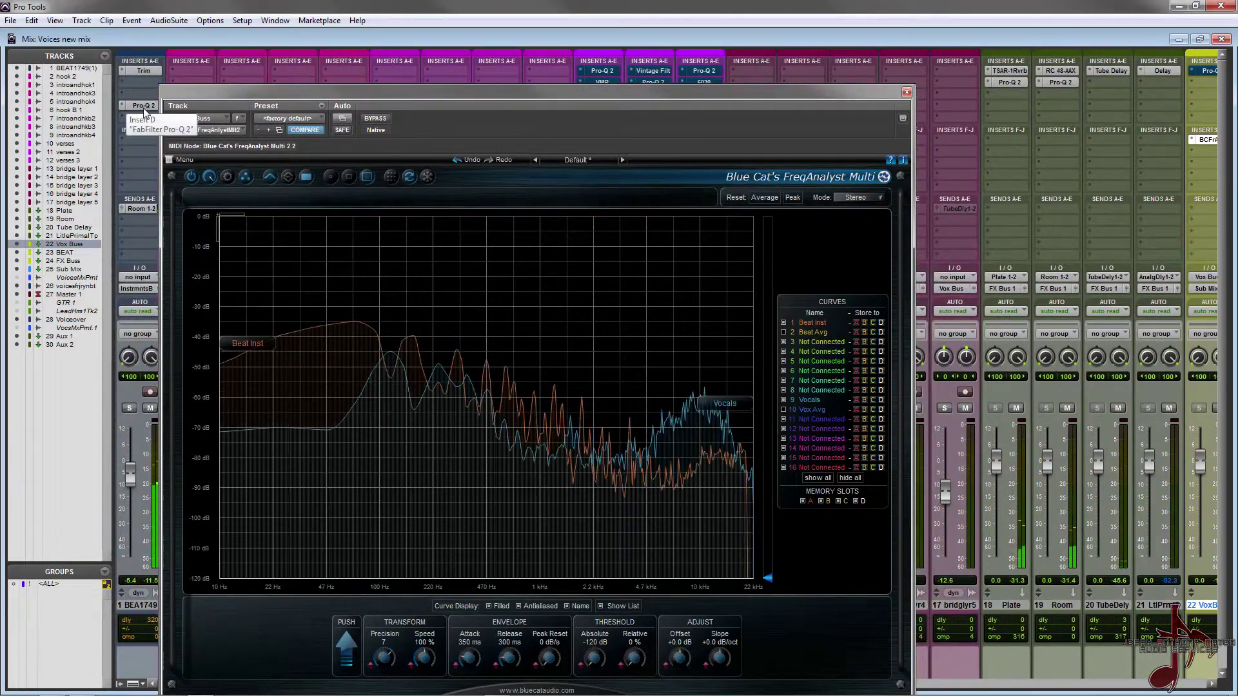
Toggle track 1's EQ, leave both Pro-Q 2 EQs enabled, and stop playback to freeze the spectra.
ctrl+click(146, 106)
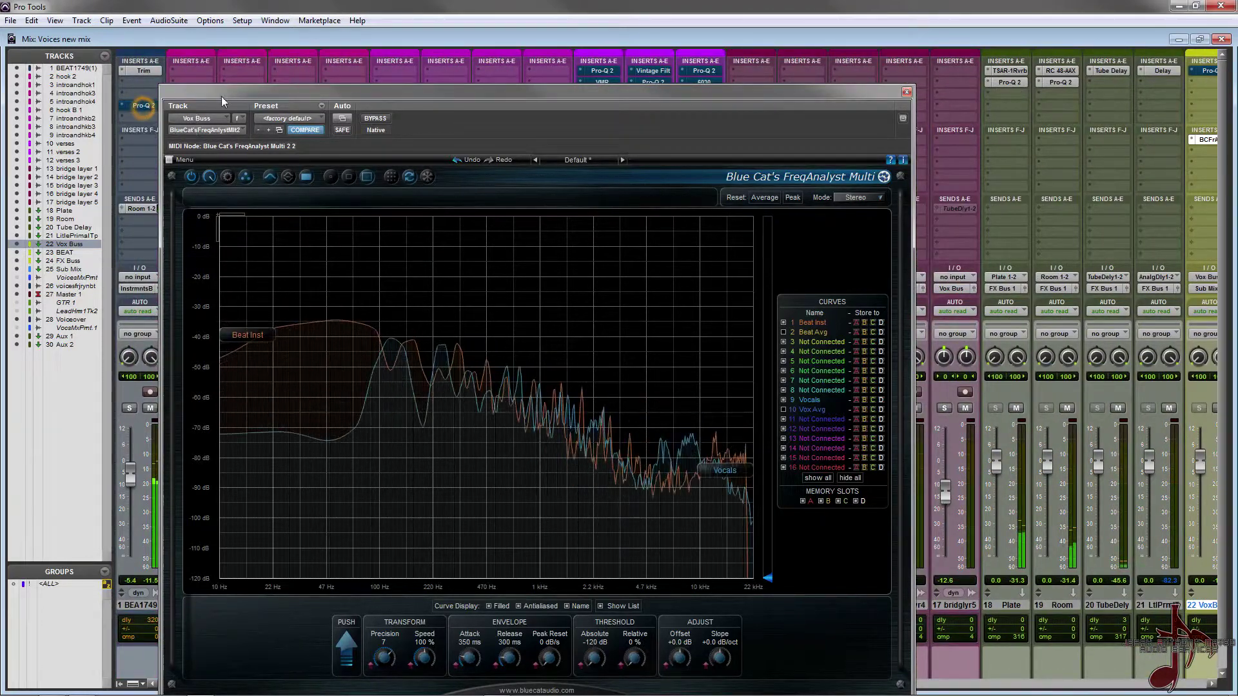
ctrl+click(146, 106)
ctrl+click(602, 71)
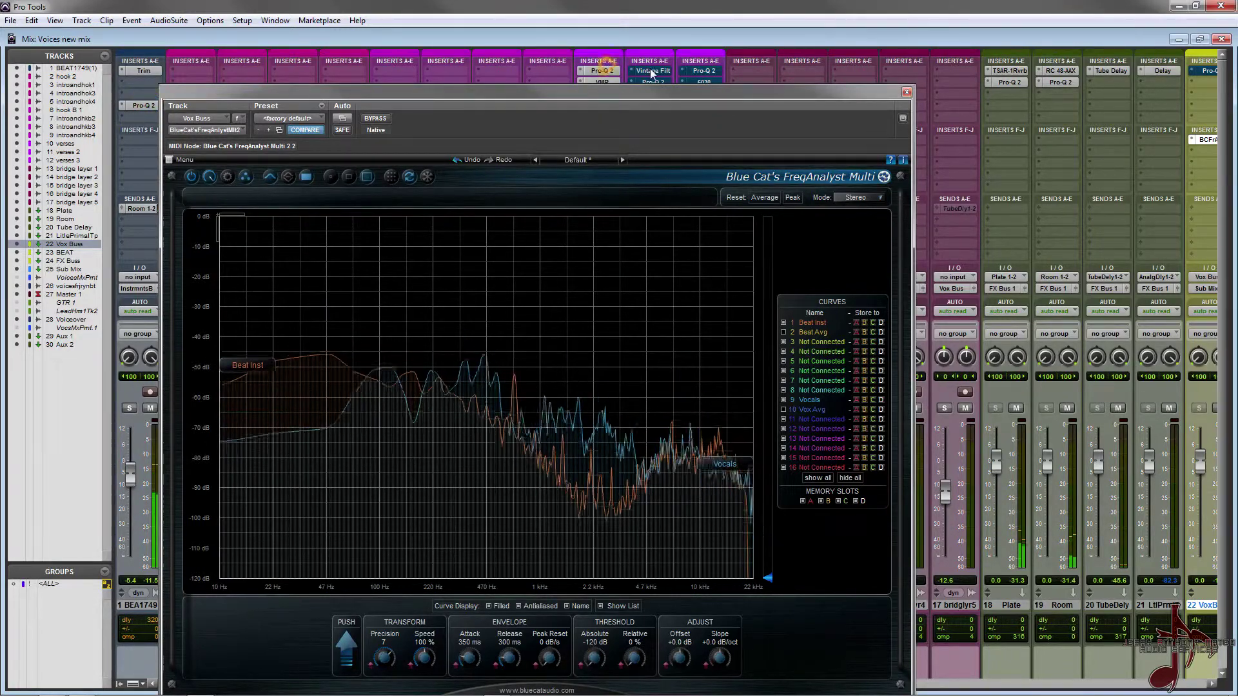
scroll(1035, 62, right, 3)
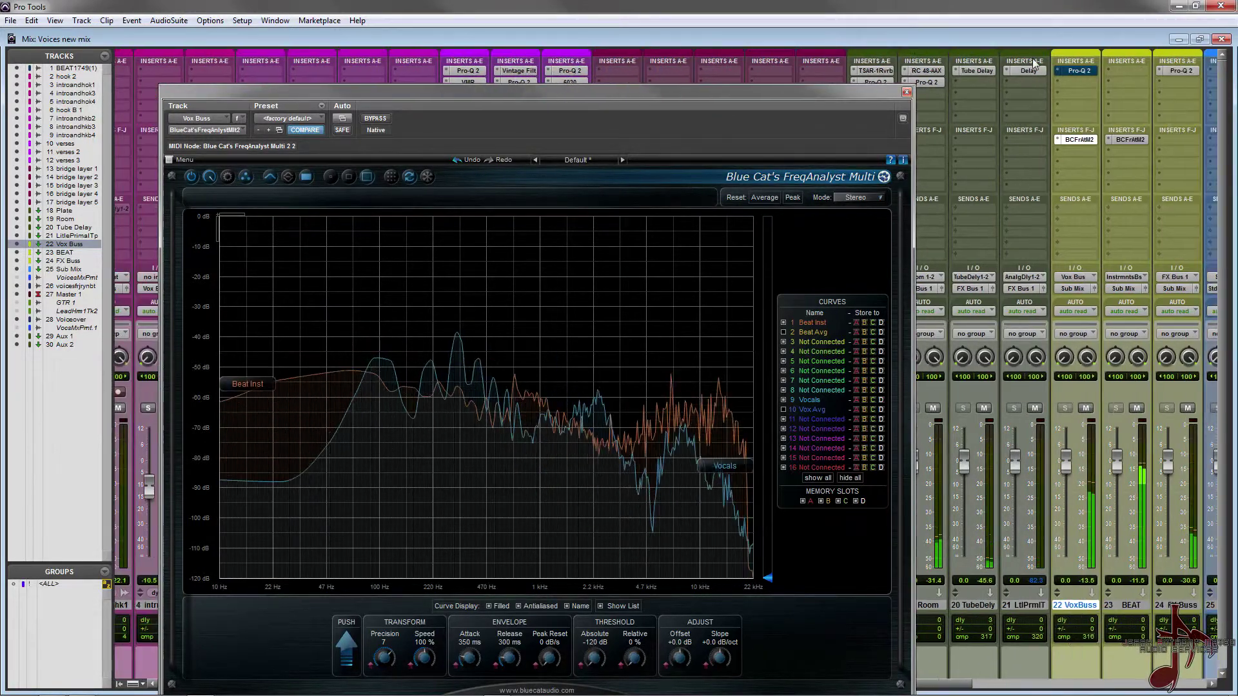
ctrl+click(1088, 70)
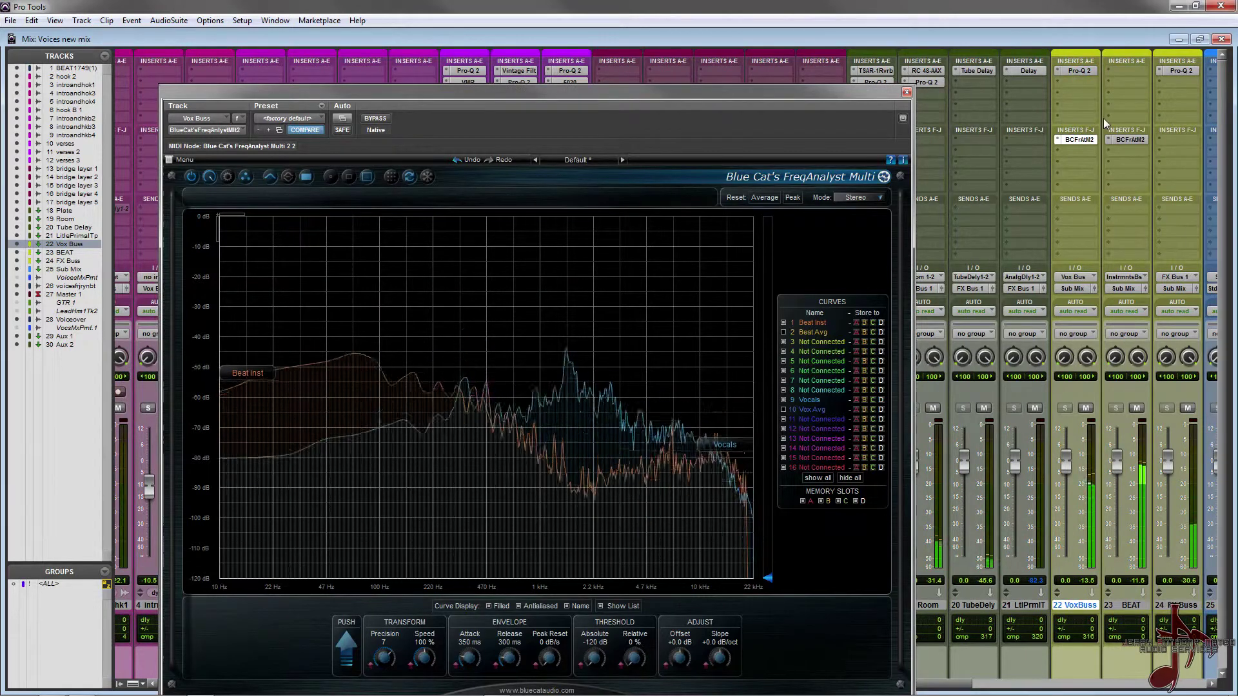
scroll(1048, 273, right, 2)
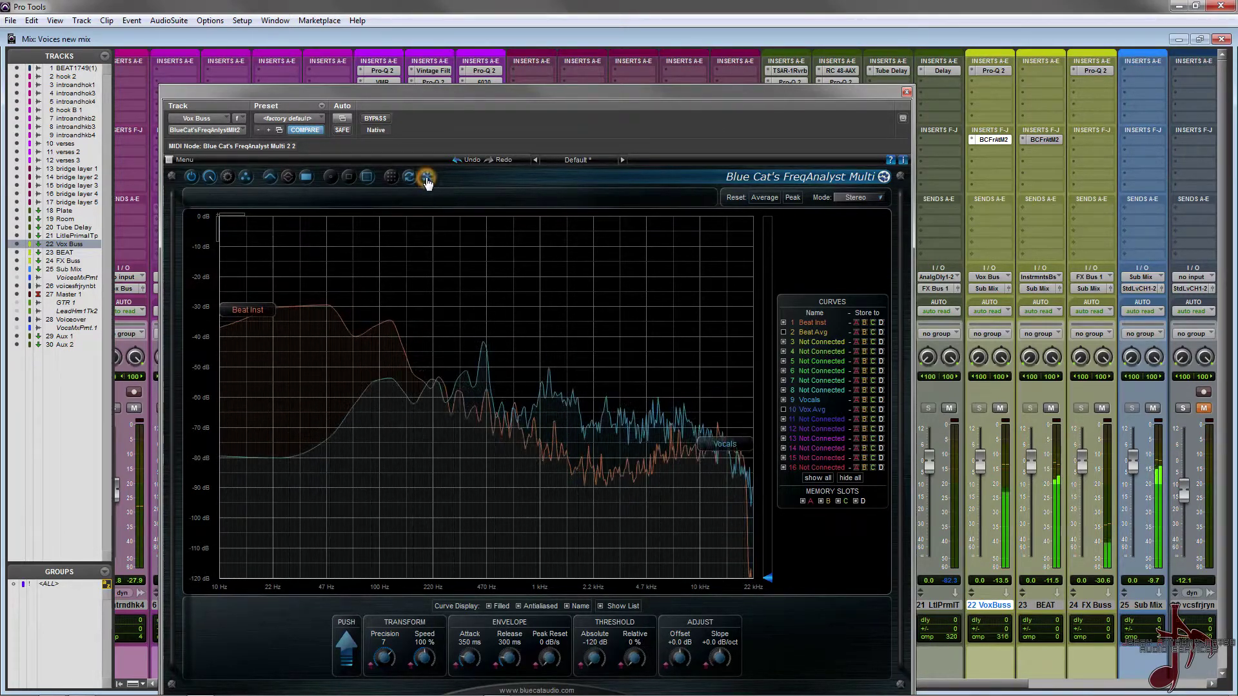
key(space)
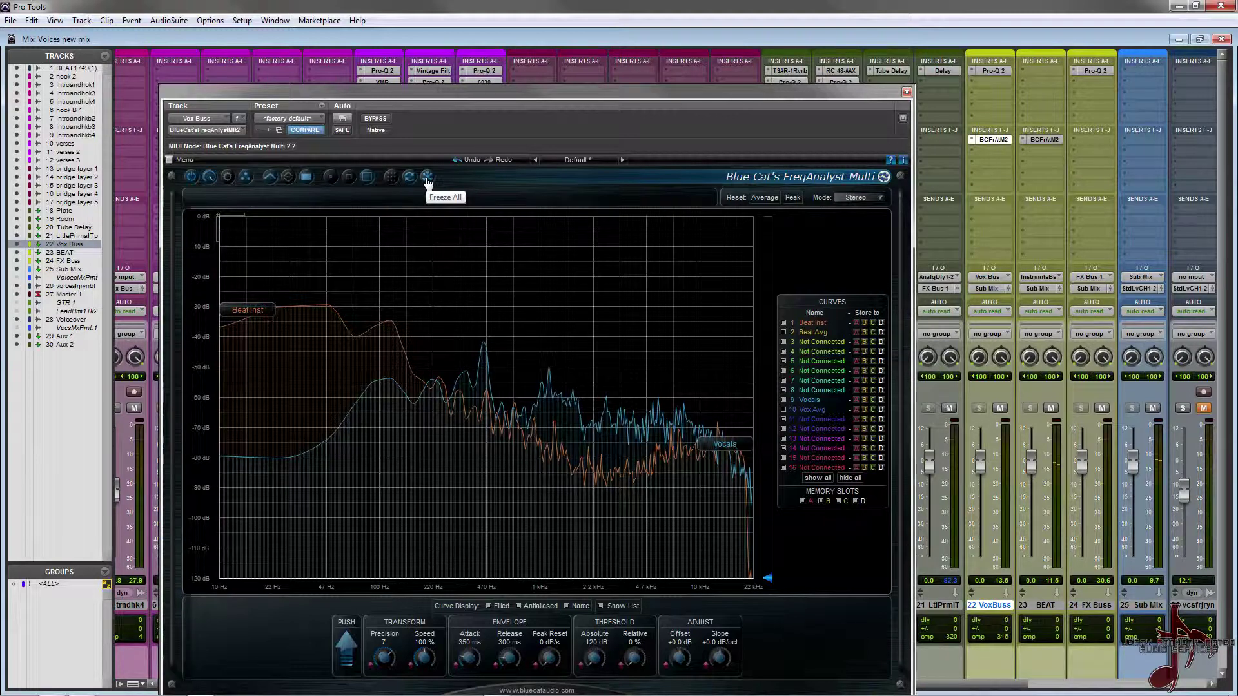